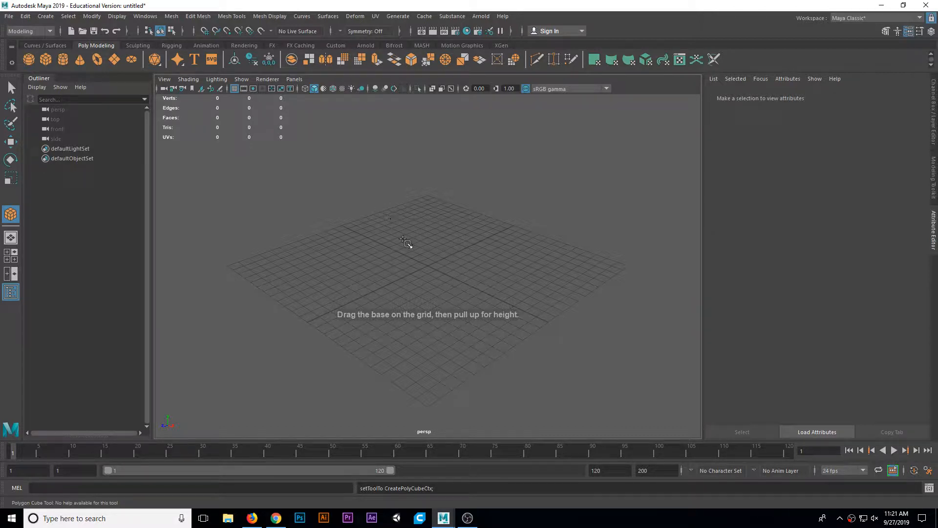
Create a thin, flat polygon cube covering most of the grid as the chair's seat slab
{"action": "left_click_drag", "start_coordinate": [424, 222], "coordinate": [436, 356]}
{"action": "left_click_drag", "start_coordinate": [436, 356], "coordinate": [432, 254]}
{"action": "left_click_drag", "start_coordinate": [469, 295], "coordinate": [444, 303], "text": "alt"}
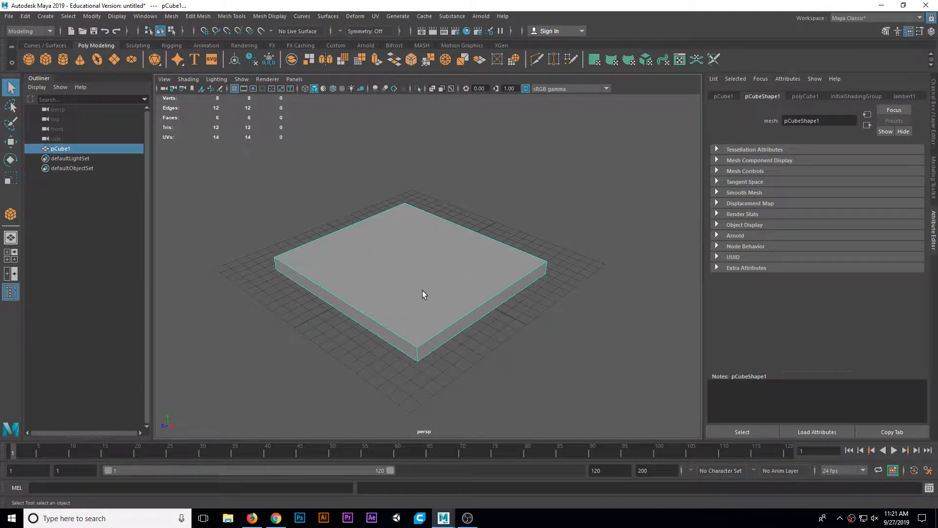
{"action": "left_click_drag", "start_coordinate": [528, 307], "coordinate": [563, 290], "text": "alt"}
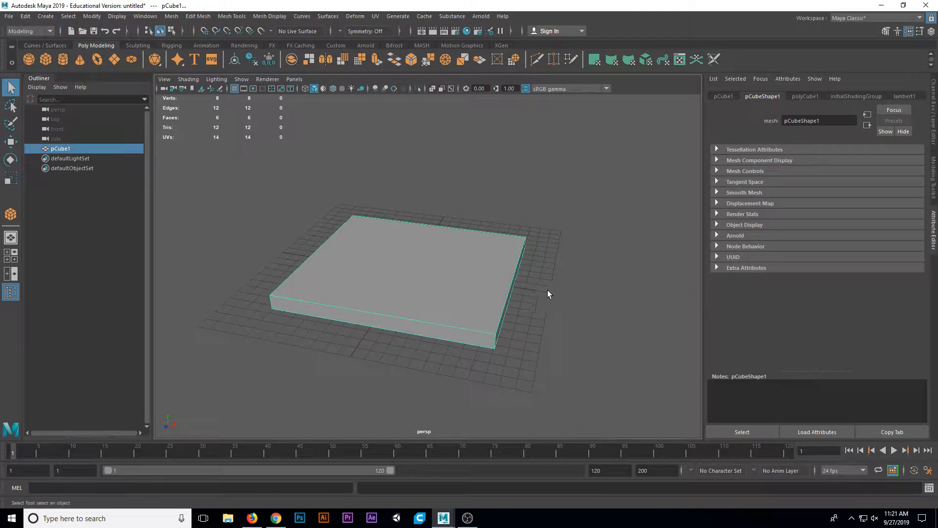
Activate the Multi-Cut tool and show the slab as a wireframe in the maximized top view
{"action": "left_click", "coordinate": [933, 178]}
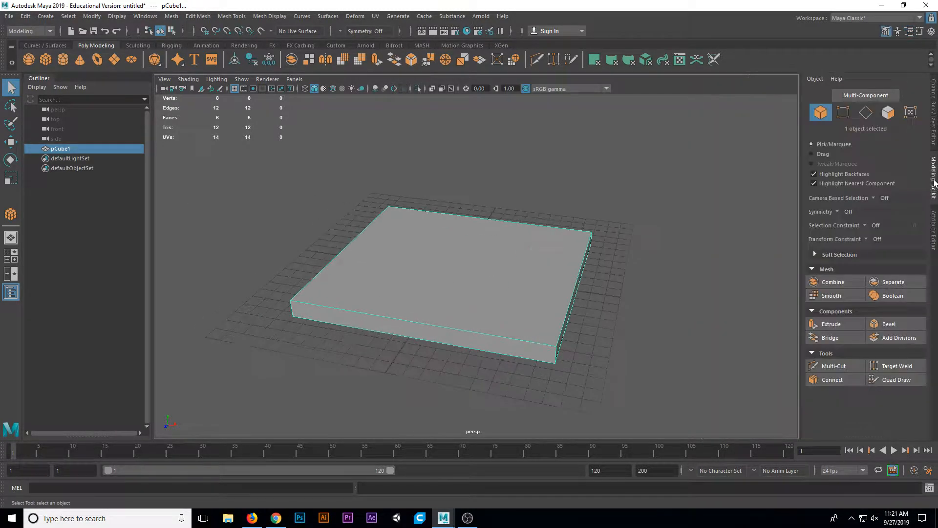
{"action": "left_click", "coordinate": [834, 366]}
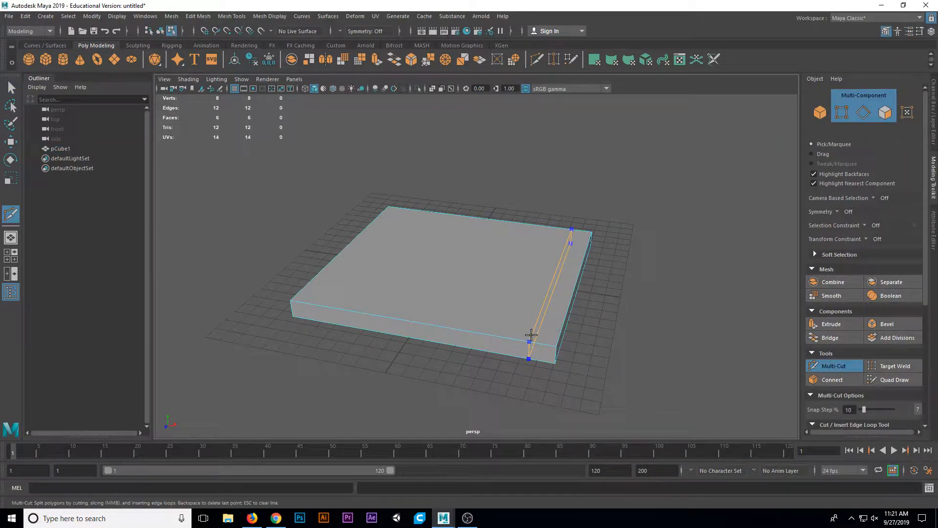
{"action": "key", "text": "space"}
{"action": "key", "text": "space"}
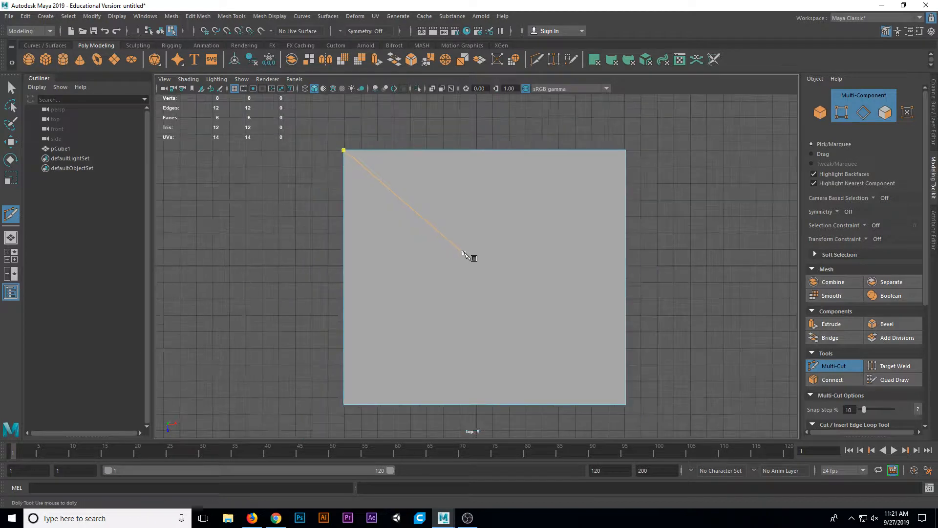
{"action": "middle_click_drag", "start_coordinate": [511, 274], "coordinate": [483, 260], "text": "alt"}
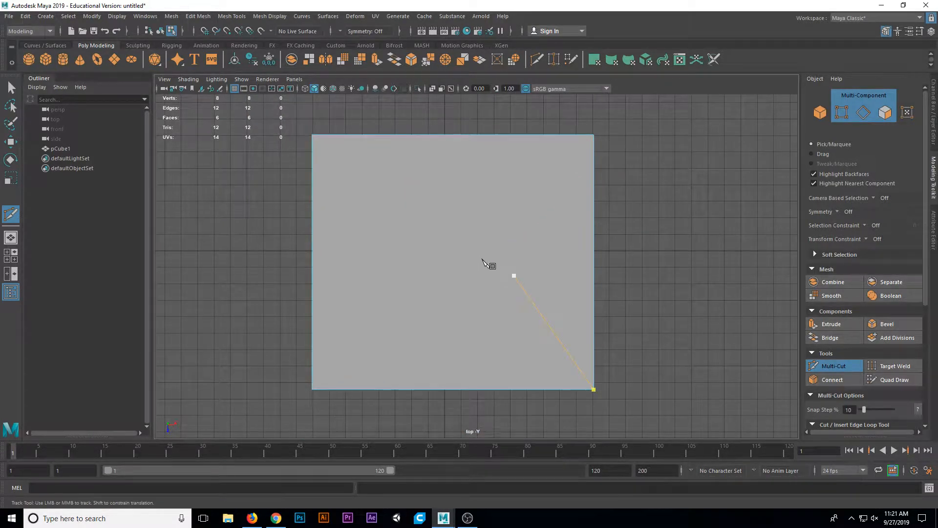
{"action": "key", "text": "4"}
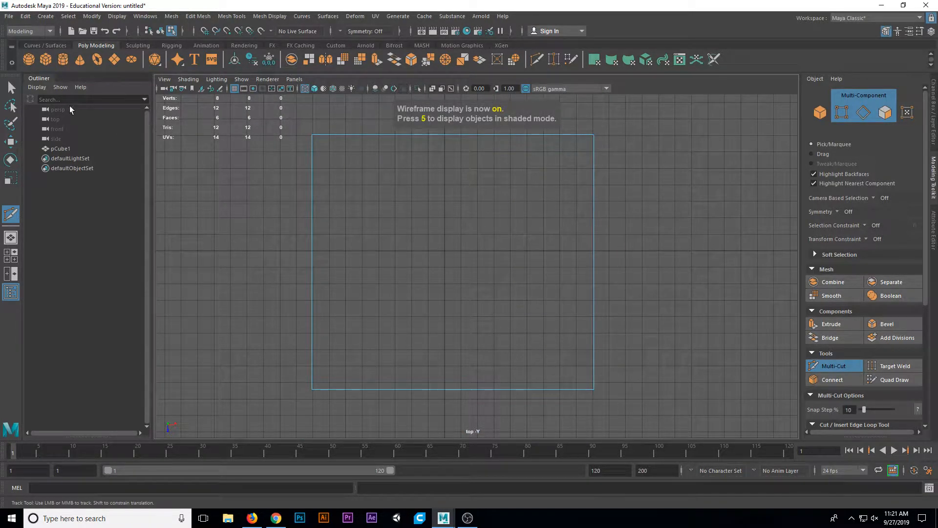
Select the whole slab and move it to about 0.52 in X and 0.48 in Z to align it with the grid
{"action": "left_click", "coordinate": [11, 87]}
{"action": "right_click_drag", "start_coordinate": [401, 237], "coordinate": [427, 222]}
{"action": "left_click", "coordinate": [430, 233]}
{"action": "key", "text": "w"}
{"action": "left_click_drag", "start_coordinate": [564, 103], "coordinate": [596, 148]}
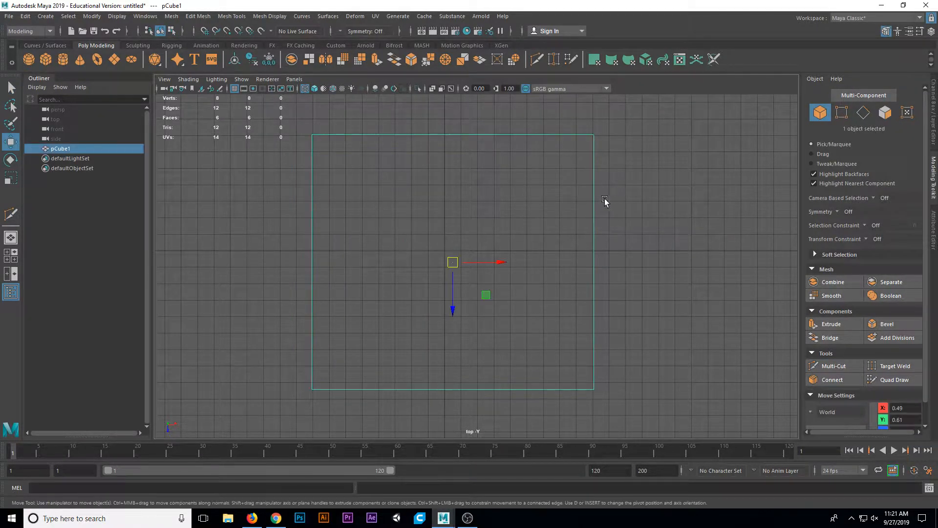
{"action": "left_click_drag", "start_coordinate": [506, 272], "coordinate": [503, 265]}
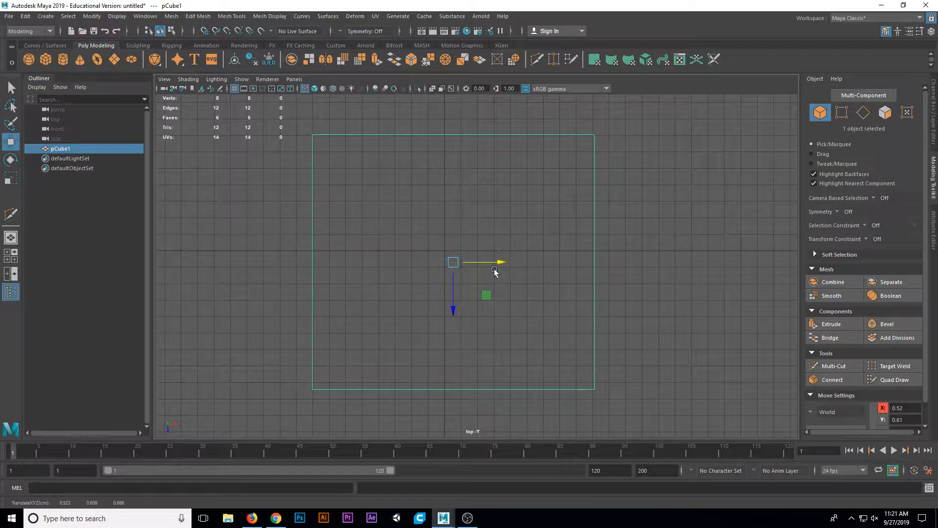
{"action": "left_click_drag", "start_coordinate": [454, 307], "coordinate": [454, 304]}
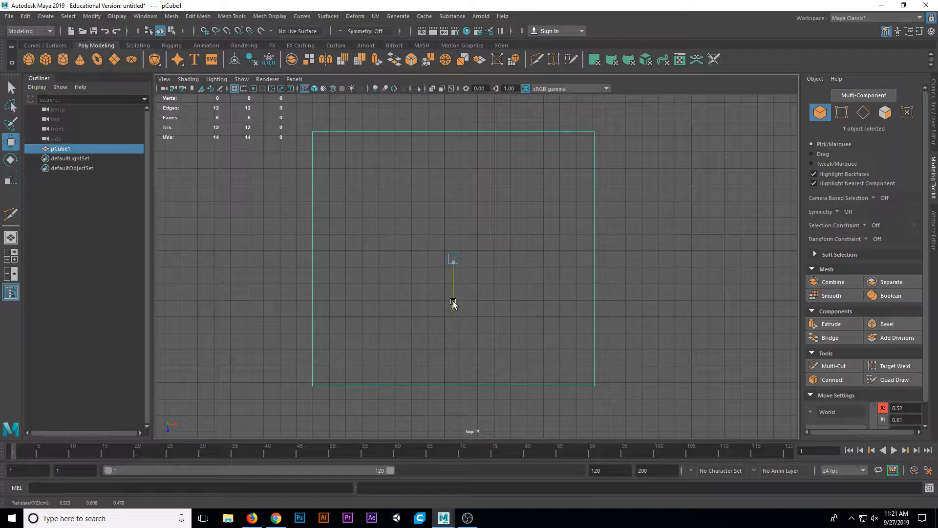
Scale the slab along Z to about 0.967 so its edges follow the grid lines
{"action": "key", "text": "r"}
{"action": "left_click_drag", "start_coordinate": [452, 303], "coordinate": [452, 305]}
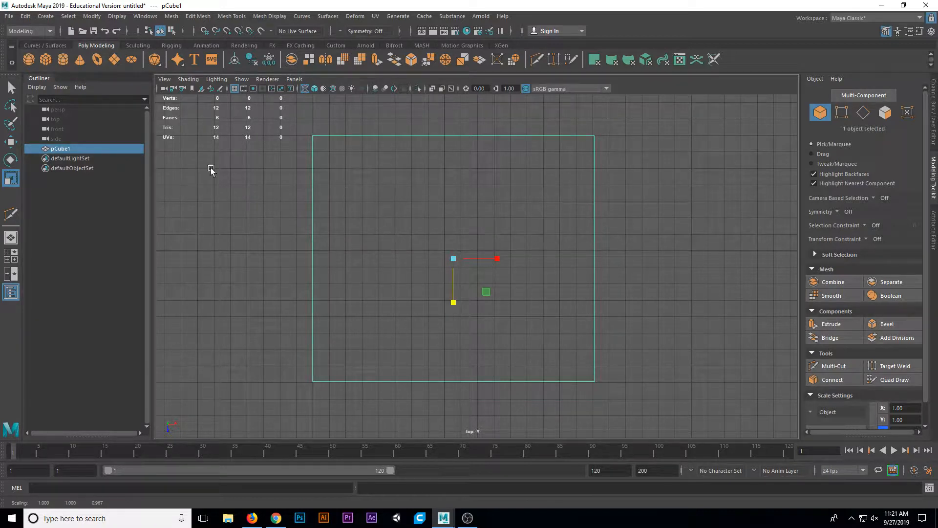
{"action": "left_click", "coordinate": [10, 88]}
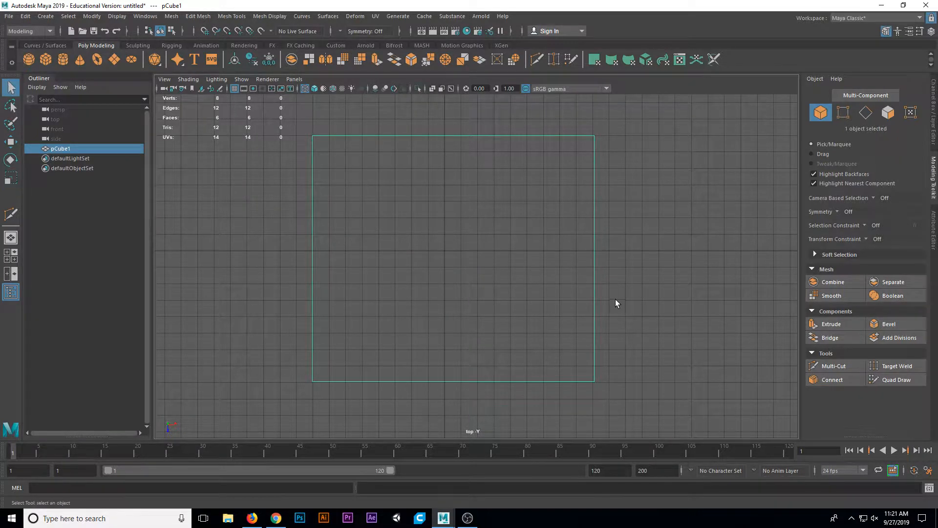
Insert four edge loops with Multi-Cut, one about two grid squares inside each side of the slab
{"action": "left_click", "coordinate": [834, 366]}
{"action": "left_click", "coordinate": [594, 381]}
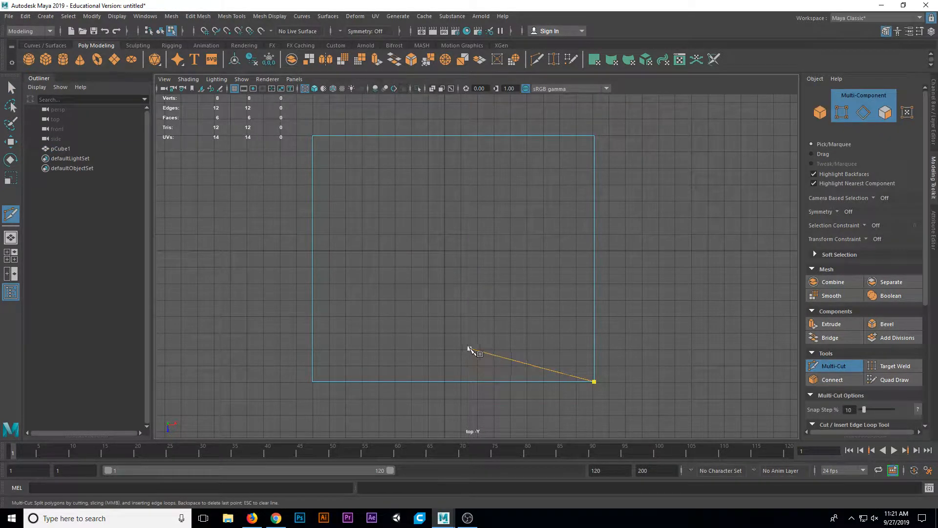
{"action": "left_click", "coordinate": [560, 380], "text": "ctrl"}
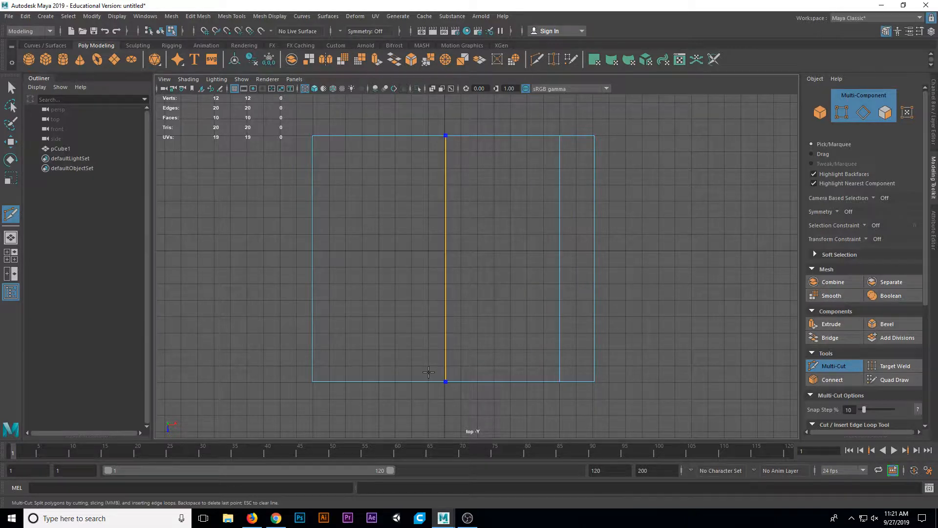
{"action": "left_click", "coordinate": [346, 377], "text": "ctrl"}
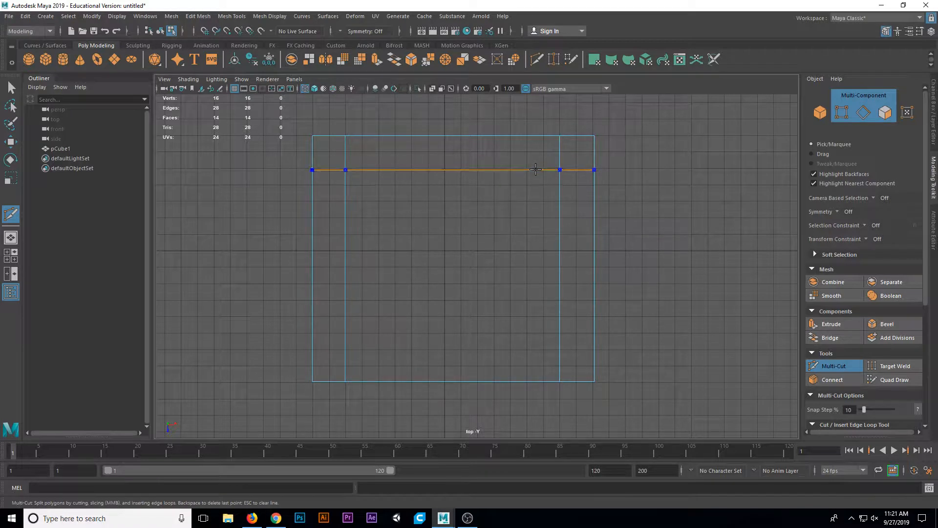
{"action": "left_click", "coordinate": [536, 169], "text": "ctrl"}
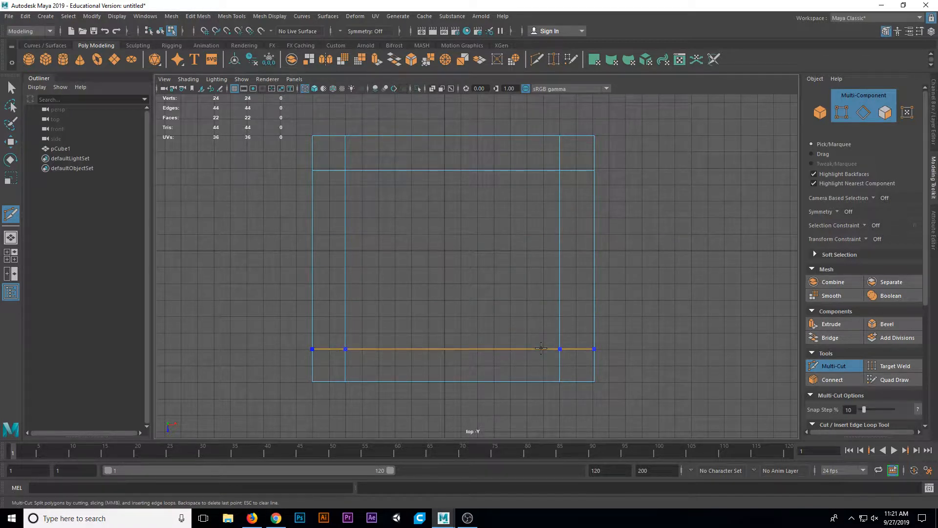
{"action": "left_click", "coordinate": [541, 348], "text": "ctrl"}
{"action": "left_click", "coordinate": [12, 89]}
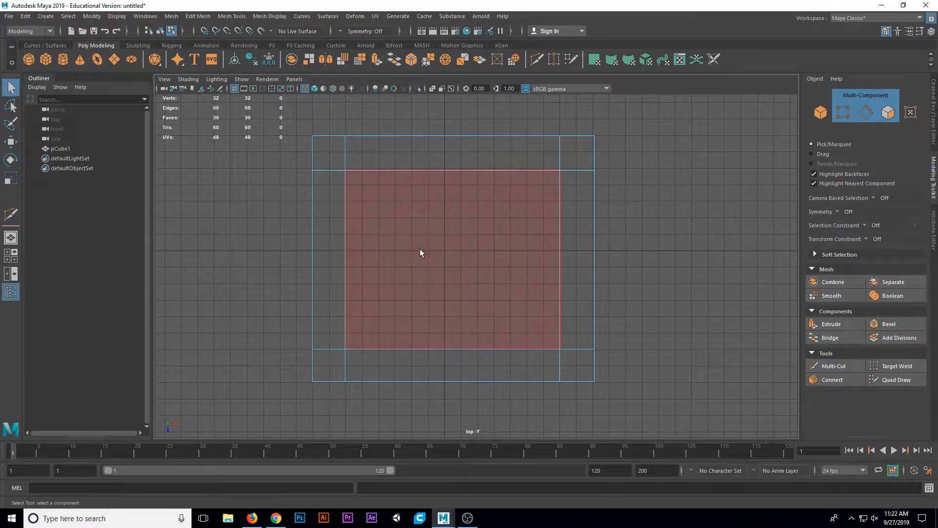
Extrude the four corner faces on the slab's underside downward by about 10.15 to form the chair legs
{"action": "key", "text": "space"}
{"action": "key", "text": "space"}
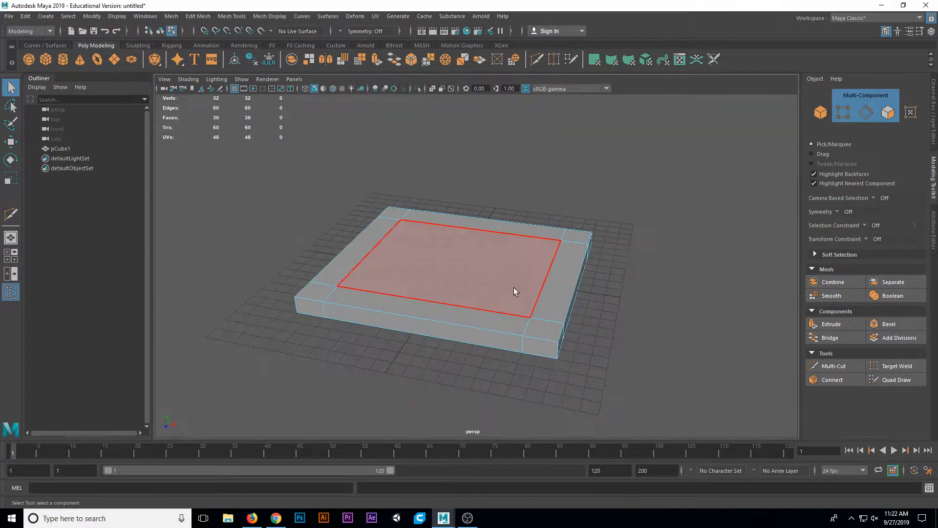
{"action": "left_click_drag", "start_coordinate": [488, 320], "coordinate": [370, 218], "text": "alt"}
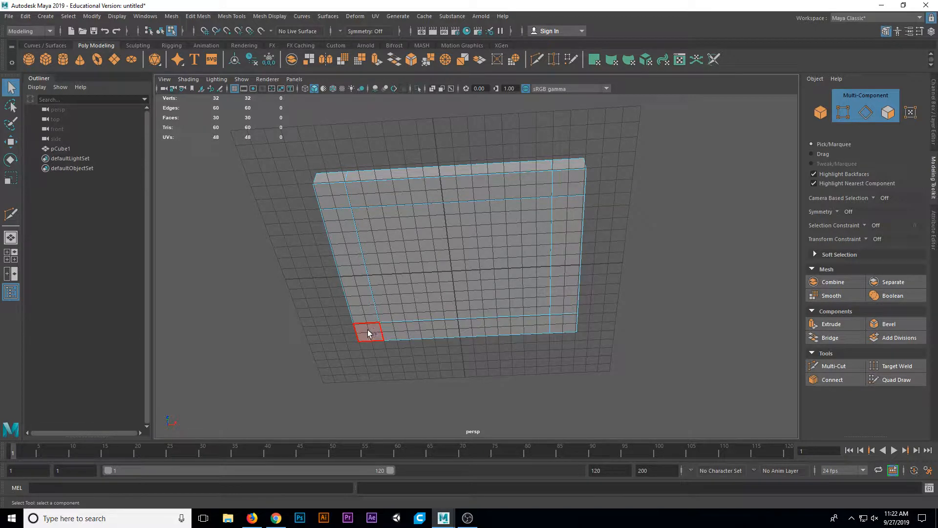
{"action": "left_click", "coordinate": [566, 190]}
{"action": "left_click", "coordinate": [329, 195], "text": "shift"}
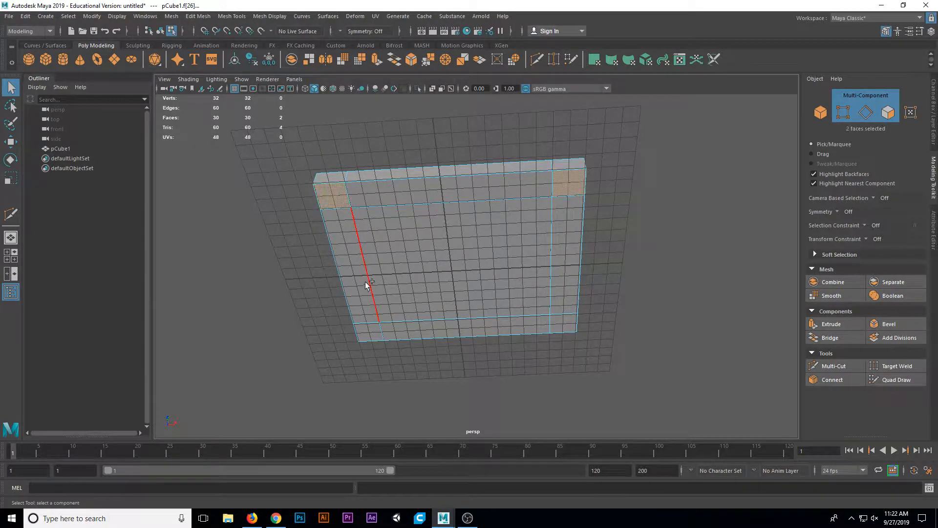
{"action": "left_click", "coordinate": [367, 331], "text": "shift"}
{"action": "left_click_drag", "start_coordinate": [585, 344], "coordinate": [536, 372], "text": "alt"}
{"action": "key", "text": "ctrl+e"}
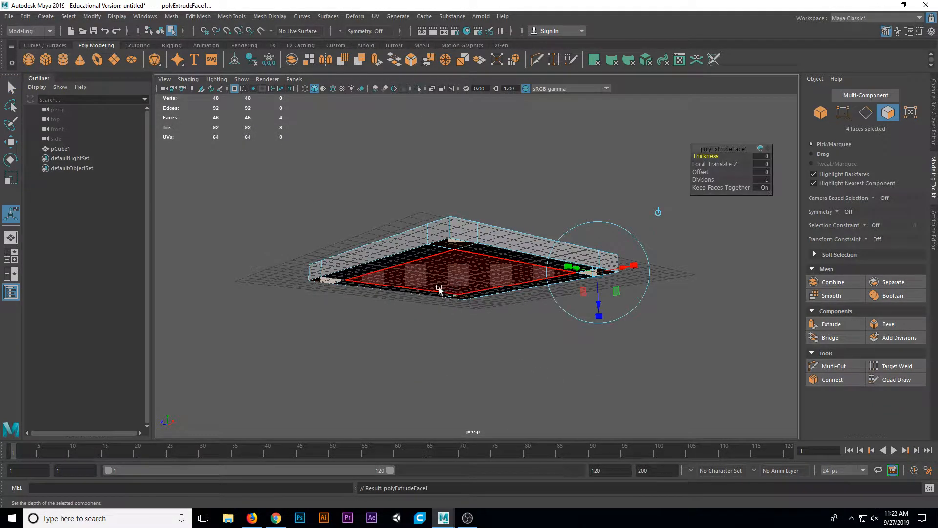
{"action": "left_click_drag", "start_coordinate": [599, 306], "coordinate": [604, 445]}
Extrude the three top faces along one side of the seat upward into a tall backrest, and return to object mode
{"action": "left_click_drag", "start_coordinate": [523, 345], "coordinate": [565, 289], "text": "alt"}
{"action": "middle_click_drag", "start_coordinate": [566, 289], "coordinate": [532, 316], "text": "alt"}
{"action": "left_click_drag", "start_coordinate": [531, 316], "coordinate": [510, 185], "text": "alt"}
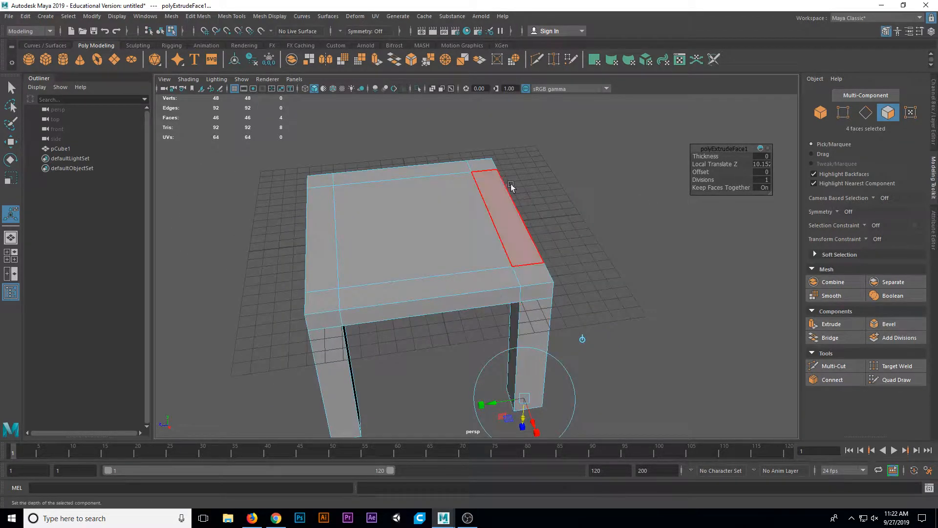
{"action": "left_click", "coordinate": [484, 168]}
{"action": "left_click", "coordinate": [492, 187], "text": "shift"}
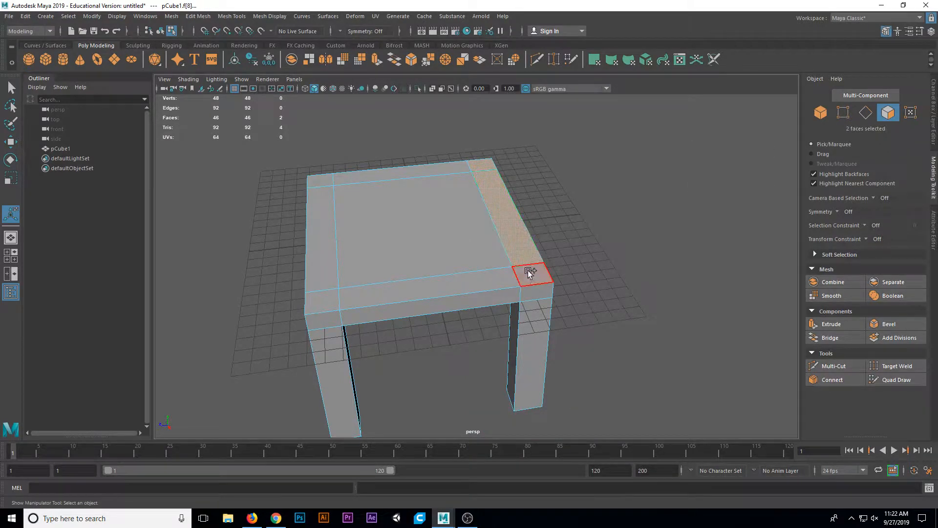
{"action": "left_click_drag", "start_coordinate": [503, 272], "coordinate": [522, 225], "text": "alt"}
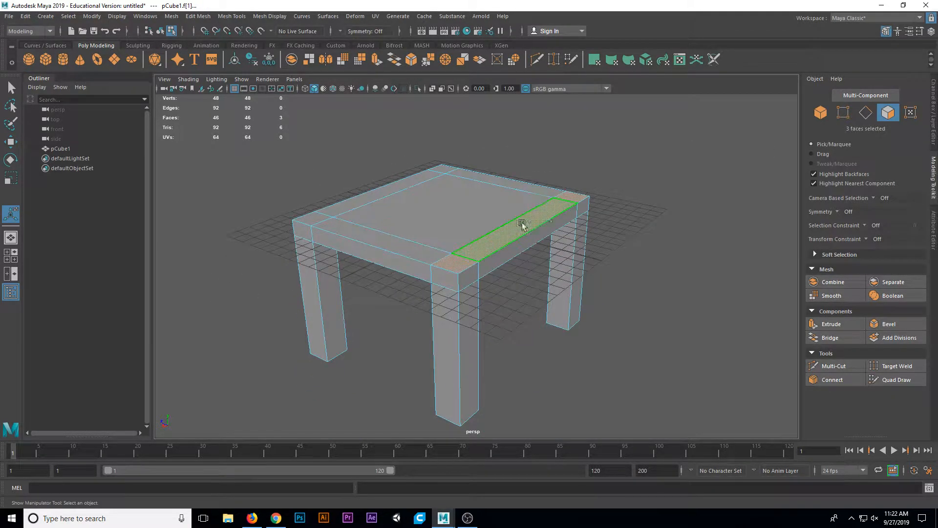
{"action": "left_click_drag", "start_coordinate": [483, 260], "coordinate": [588, 255], "text": "alt"}
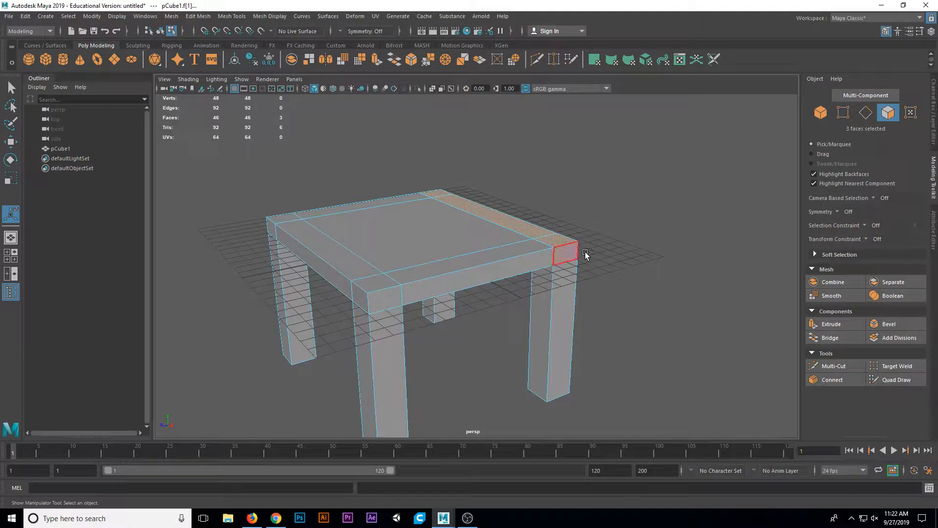
{"action": "key", "text": "ctrl+e"}
{"action": "left_click_drag", "start_coordinate": [561, 193], "coordinate": [571, 54], "text": "alt"}
{"action": "left_click_drag", "start_coordinate": [508, 243], "coordinate": [552, 103], "text": "alt"}
{"action": "left_click_drag", "start_coordinate": [511, 273], "coordinate": [547, 264], "text": "alt"}
{"action": "left_click", "coordinate": [11, 87]}
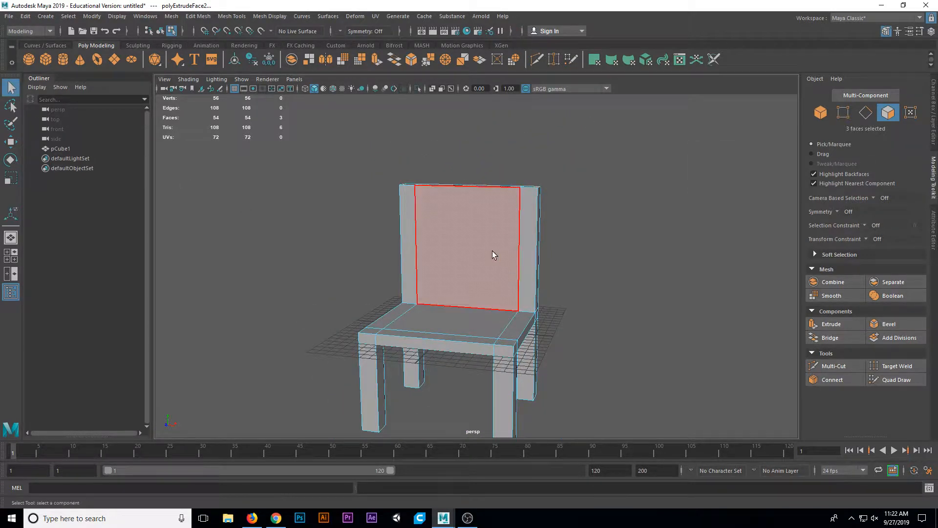
{"action": "right_click_drag", "start_coordinate": [484, 251], "coordinate": [526, 237]}
Examine the chair's backrest and seat from several angles
{"action": "scroll", "coordinate": [536, 311], "scroll_direction": "up", "scroll_amount": 3}
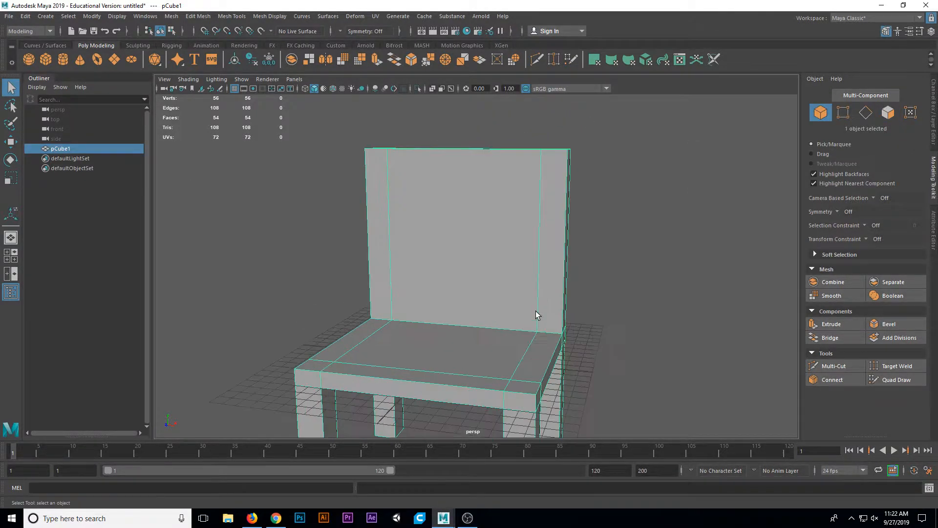
{"action": "middle_click_drag", "start_coordinate": [536, 311], "coordinate": [499, 254], "text": "alt"}
{"action": "scroll", "coordinate": [500, 256], "scroll_direction": "down", "scroll_amount": 5}
{"action": "left_click_drag", "start_coordinate": [505, 261], "coordinate": [415, 200], "text": "alt"}
{"action": "scroll", "coordinate": [499, 260], "scroll_direction": "up", "scroll_amount": 3}
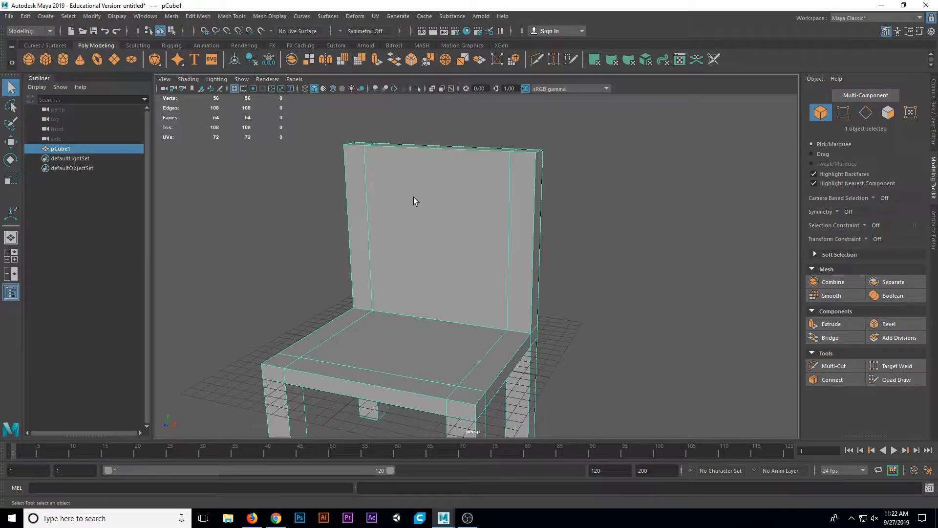
{"action": "scroll", "coordinate": [440, 201], "scroll_direction": "up", "scroll_amount": 2}
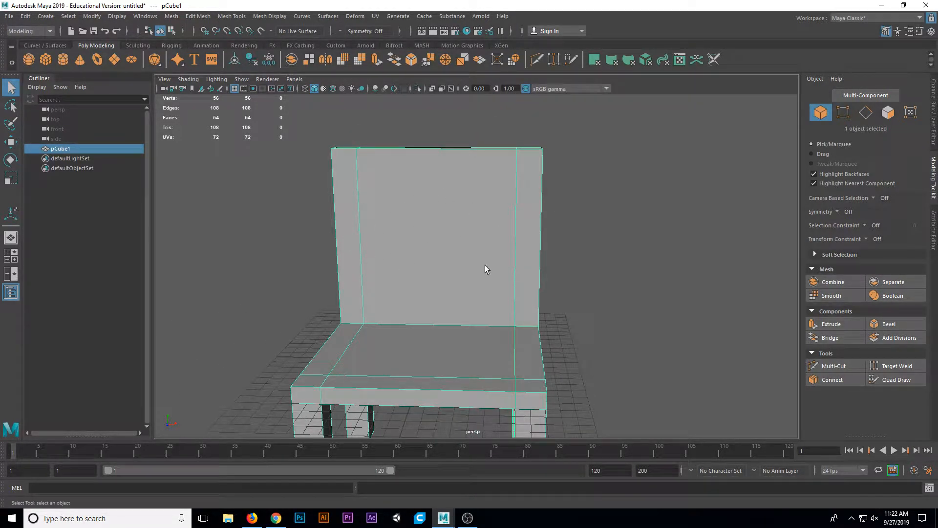
{"action": "left_click_drag", "start_coordinate": [426, 253], "coordinate": [455, 224], "text": "alt"}
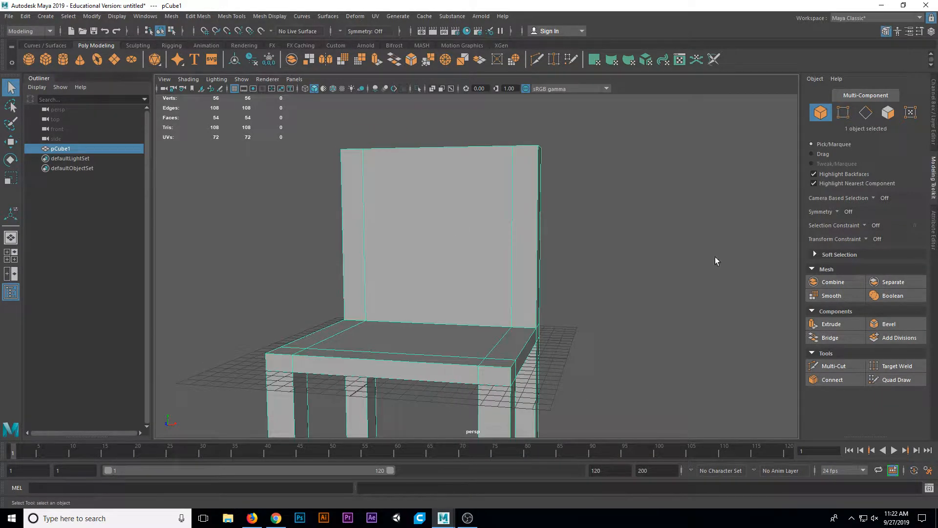
Insert two horizontal Multi-Cut edge loops across the backrest in the front view, about four and nine grid squares below its top edge
{"action": "left_click", "coordinate": [830, 367]}
{"action": "key", "text": "space"}
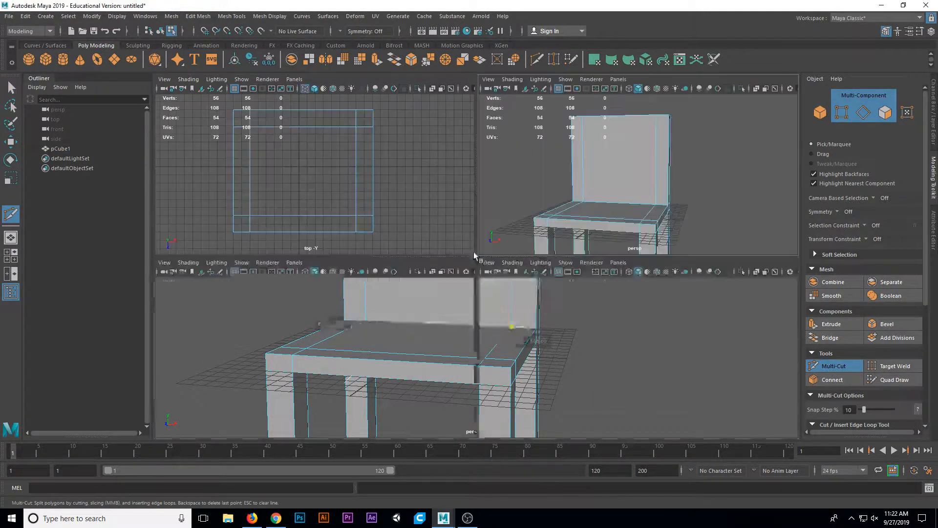
{"action": "key", "text": "space"}
{"action": "middle_click_drag", "start_coordinate": [472, 209], "coordinate": [442, 392], "text": "alt"}
{"action": "right_click_drag", "start_coordinate": [442, 391], "coordinate": [445, 272], "text": "alt"}
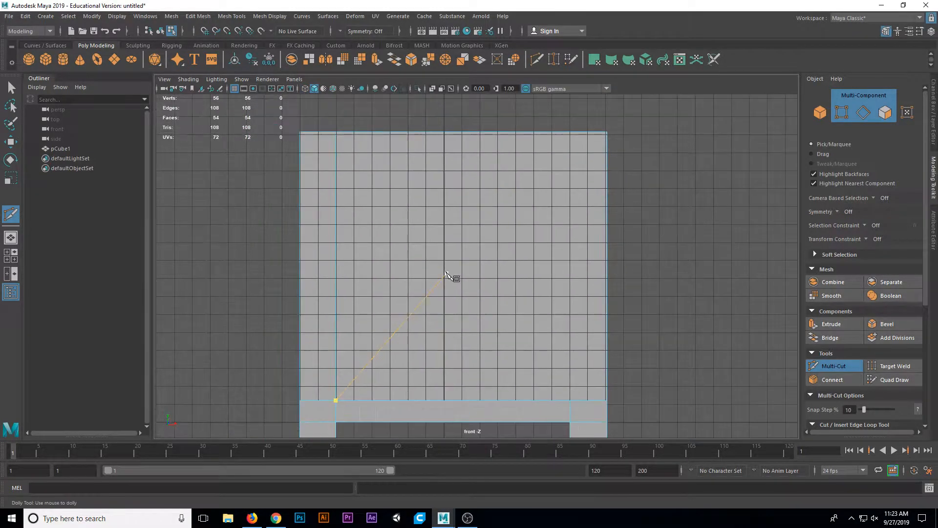
{"action": "scroll", "coordinate": [455, 253], "scroll_direction": "down", "scroll_amount": 2}
{"action": "middle_click_drag", "start_coordinate": [459, 289], "coordinate": [421, 262], "text": "alt"}
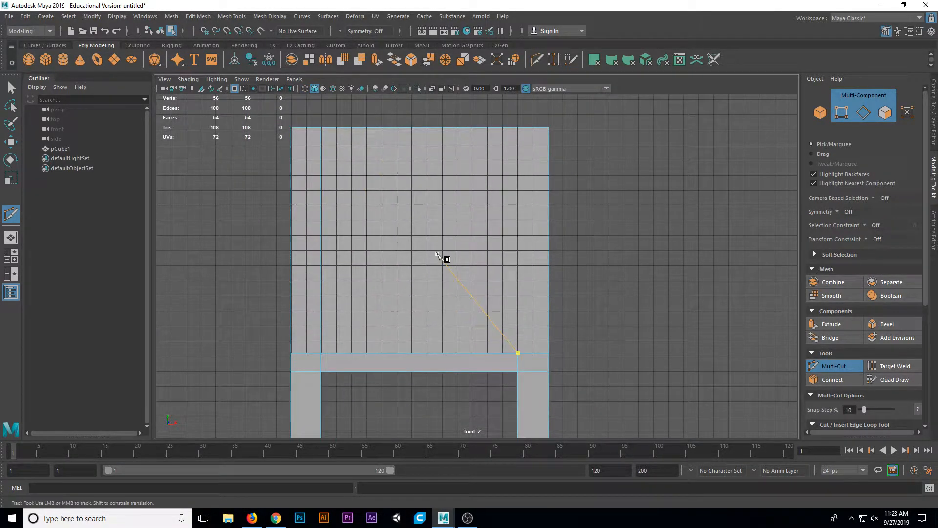
{"action": "key", "text": "space"}
{"action": "key", "text": "space"}
{"action": "key", "text": "space"}
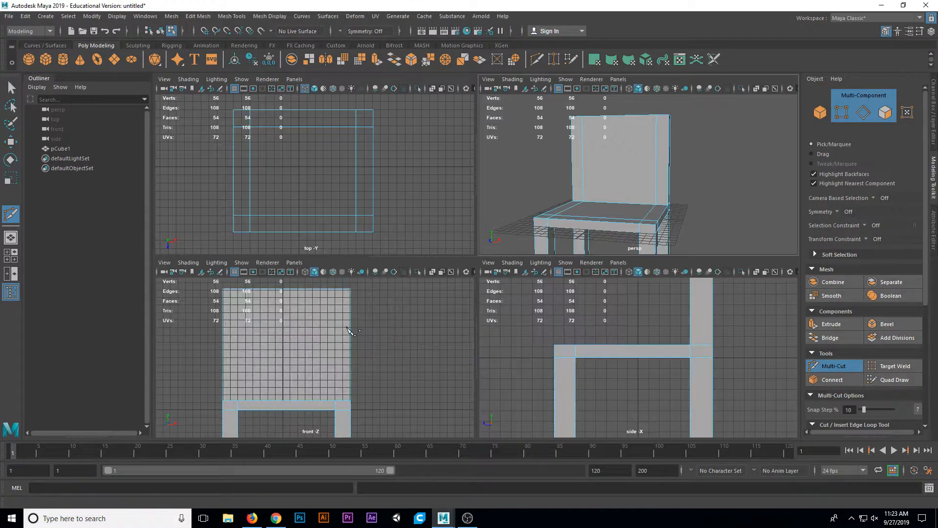
{"action": "key", "text": "space"}
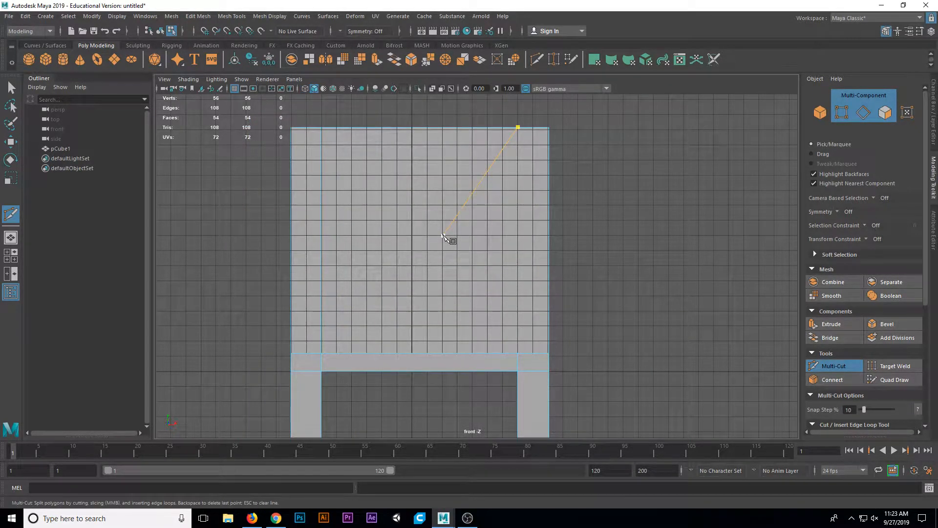
{"action": "key", "text": "4"}
{"action": "key", "text": "BackSpace"}
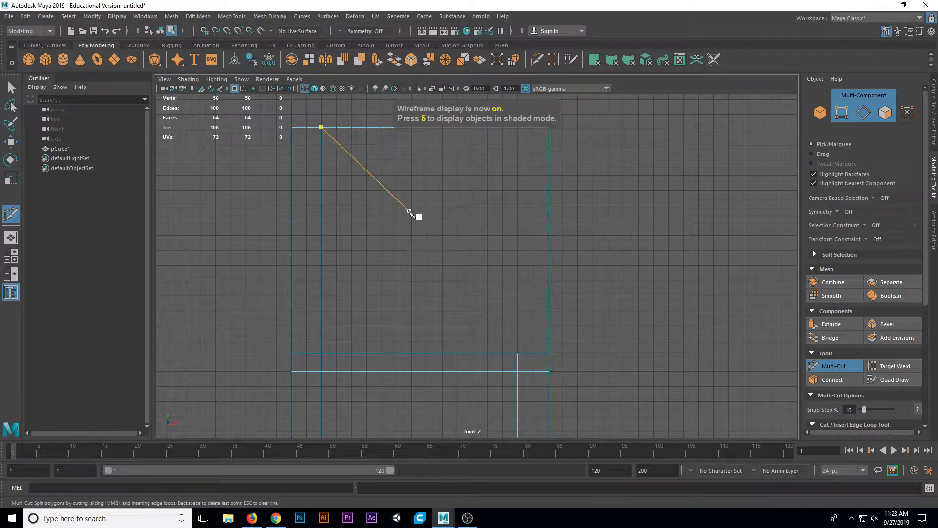
{"action": "key", "text": "ctrl"}
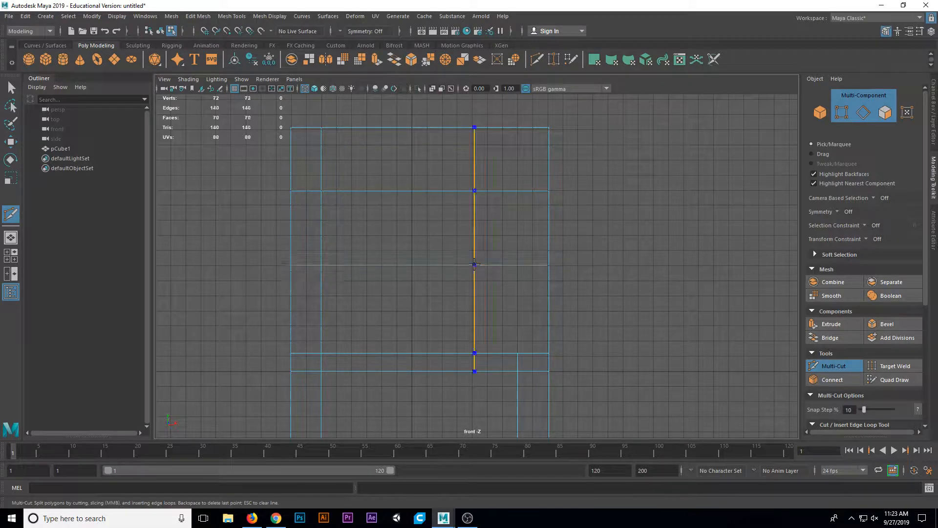
{"action": "key", "text": "space"}
{"action": "key", "text": "space"}
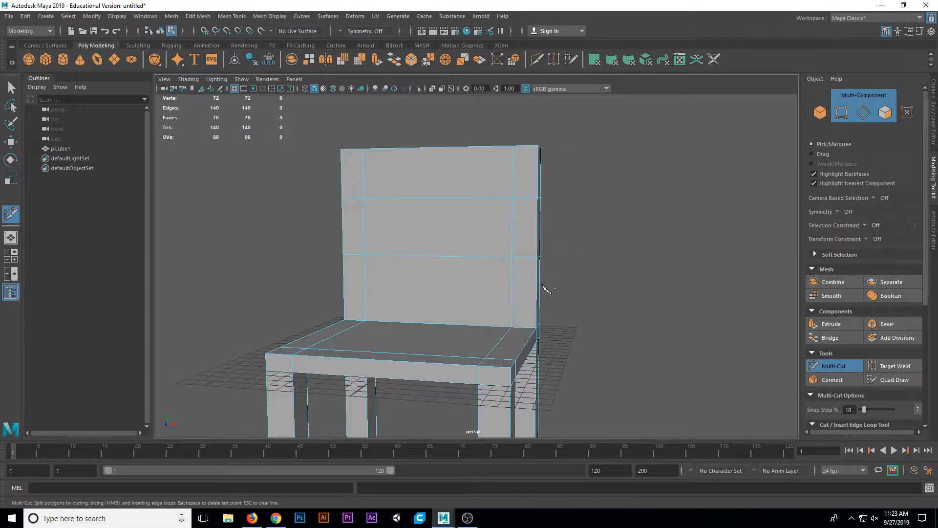
Delete the central front and back faces of the backrest between the two horizontal loops to open a window
{"action": "left_click_drag", "start_coordinate": [543, 289], "coordinate": [234, 248], "text": "alt"}
{"action": "left_click", "coordinate": [11, 89]}
{"action": "left_click_drag", "start_coordinate": [532, 253], "coordinate": [513, 251], "text": "alt"}
{"action": "middle_click_drag", "start_coordinate": [454, 250], "coordinate": [458, 245], "text": "alt"}
{"action": "left_click_drag", "start_coordinate": [458, 244], "coordinate": [479, 216], "text": "alt"}
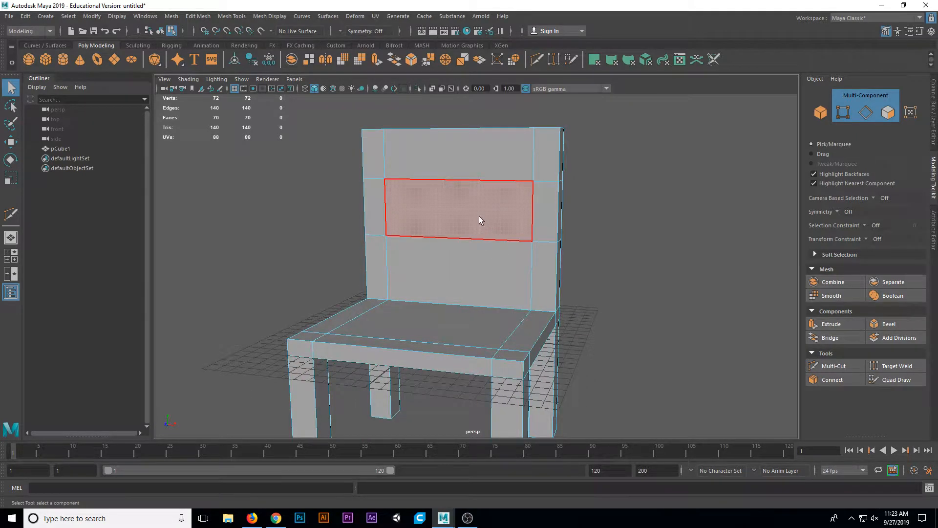
{"action": "mouse_move", "coordinate": [468, 207]}
{"action": "right_mouse_down"}
{"action": "mouse_move", "coordinate": [474, 199]}
{"action": "mouse_move", "coordinate": [464, 216]}
{"action": "right_mouse_up"}
{"action": "left_click", "coordinate": [465, 216]}
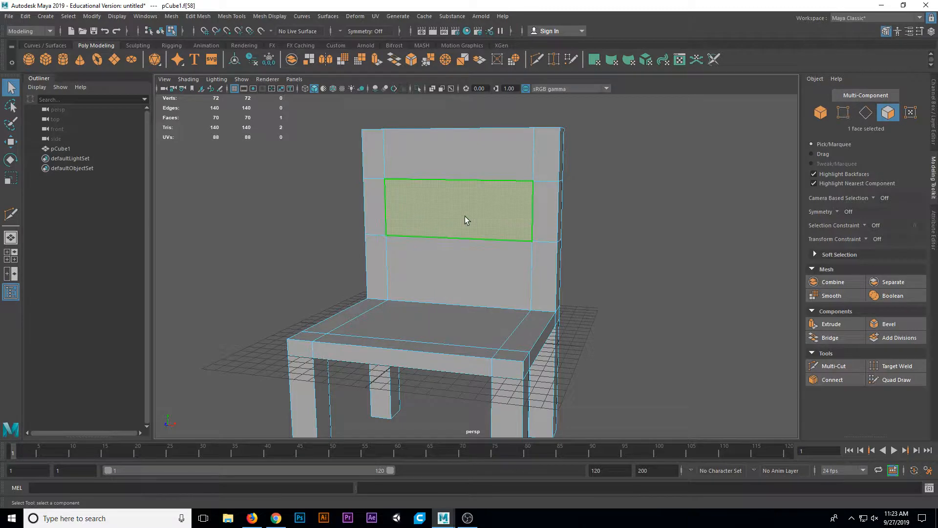
{"action": "key", "text": "Delete"}
{"action": "left_click", "coordinate": [465, 216]}
{"action": "key", "text": "Delete"}
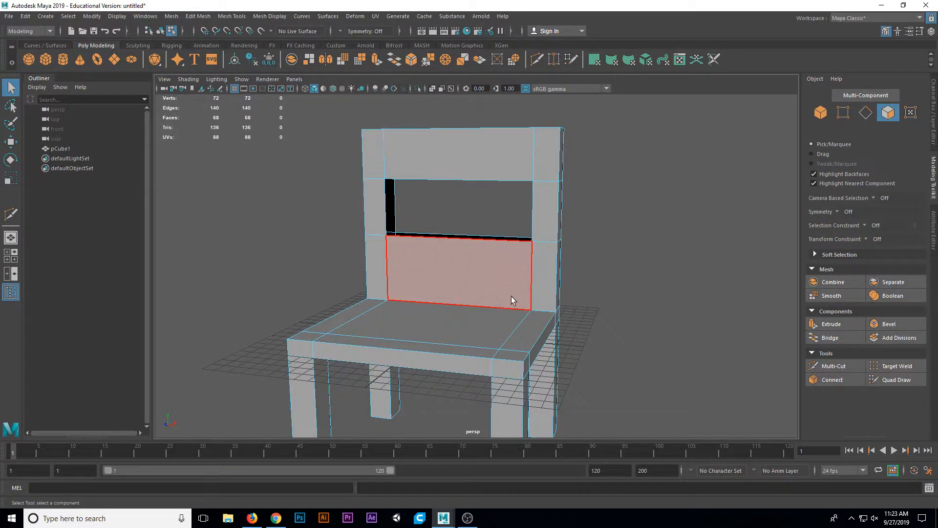
Bridge the front and back lower edges of the backrest opening to close the gap between them
{"action": "left_click_drag", "start_coordinate": [514, 293], "coordinate": [570, 262], "text": "alt"}
{"action": "scroll", "coordinate": [503, 279], "scroll_direction": "up", "scroll_amount": 5}
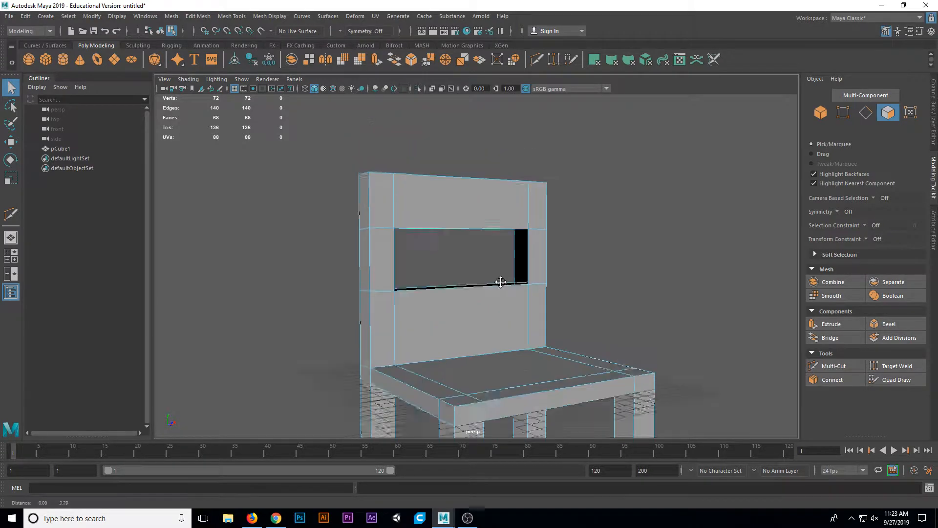
{"action": "left_click_drag", "start_coordinate": [503, 312], "coordinate": [473, 312], "text": "alt"}
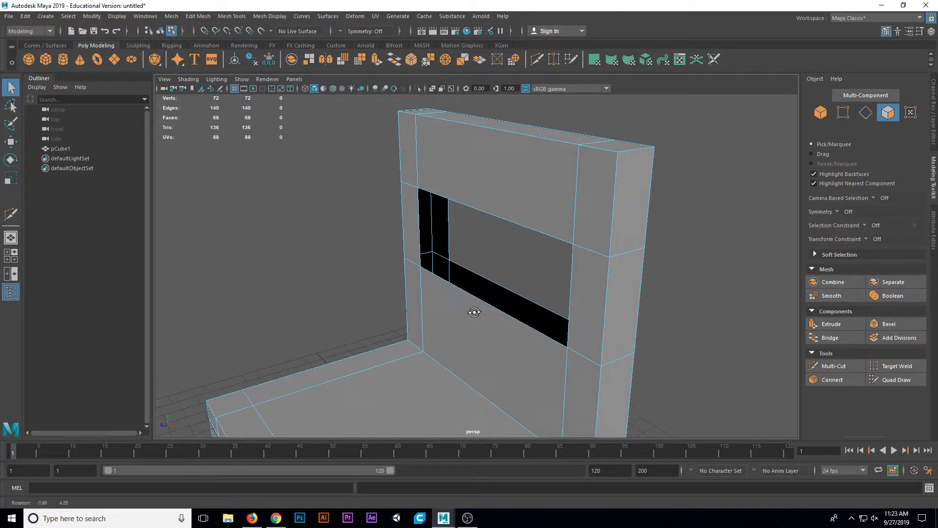
{"action": "right_click", "coordinate": [417, 232]}
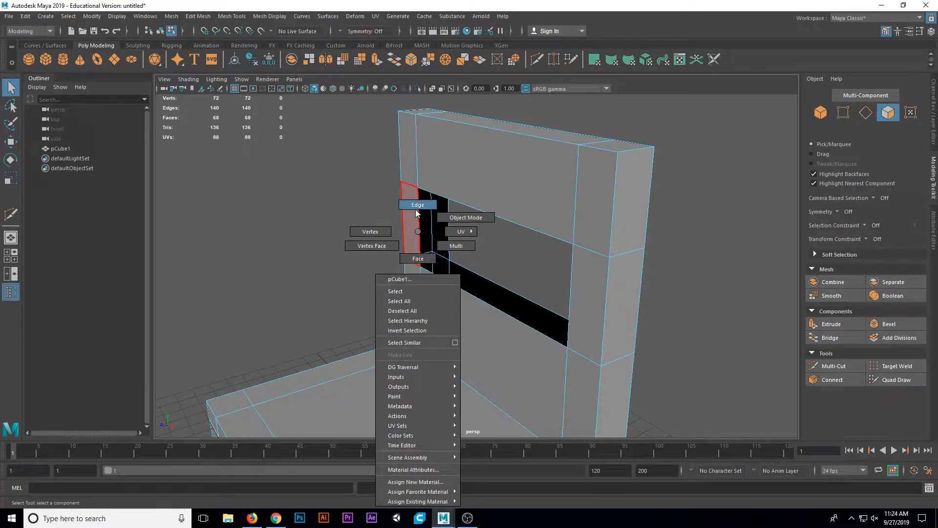
{"action": "left_click", "coordinate": [416, 210]}
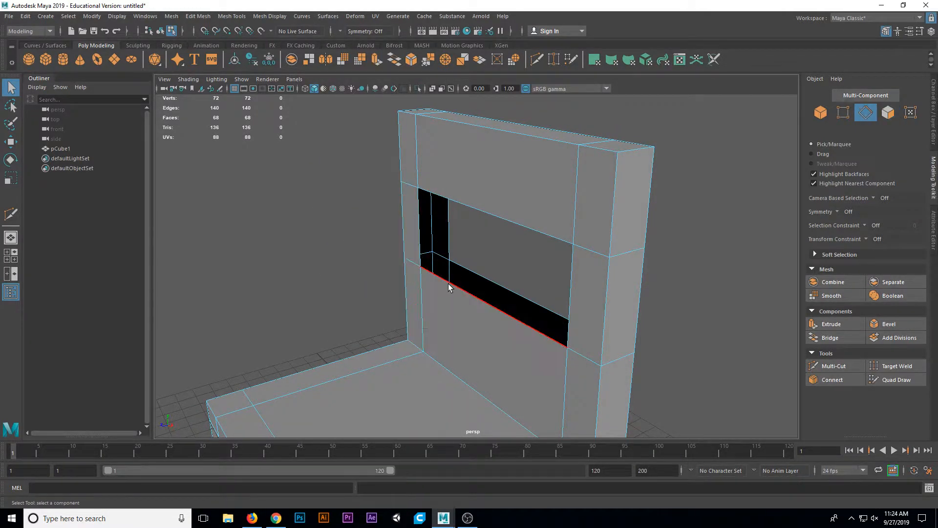
{"action": "left_click", "coordinate": [483, 281], "text": "shift"}
{"action": "left_click_drag", "start_coordinate": [505, 301], "coordinate": [595, 309], "text": "alt"}
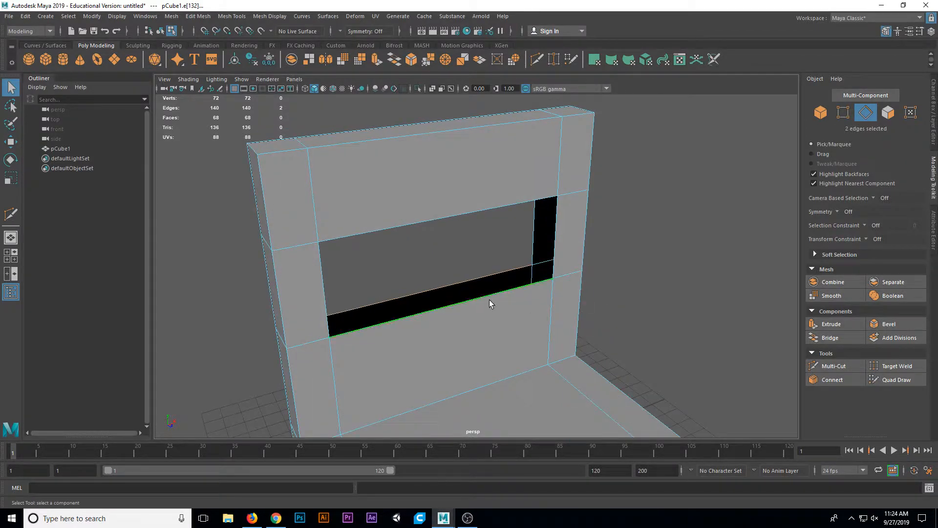
{"action": "scroll", "coordinate": [489, 300], "scroll_direction": "up", "scroll_amount": 3}
{"action": "left_click", "coordinate": [465, 299], "text": "shift"}
{"action": "left_click", "coordinate": [464, 300], "text": "shift"}
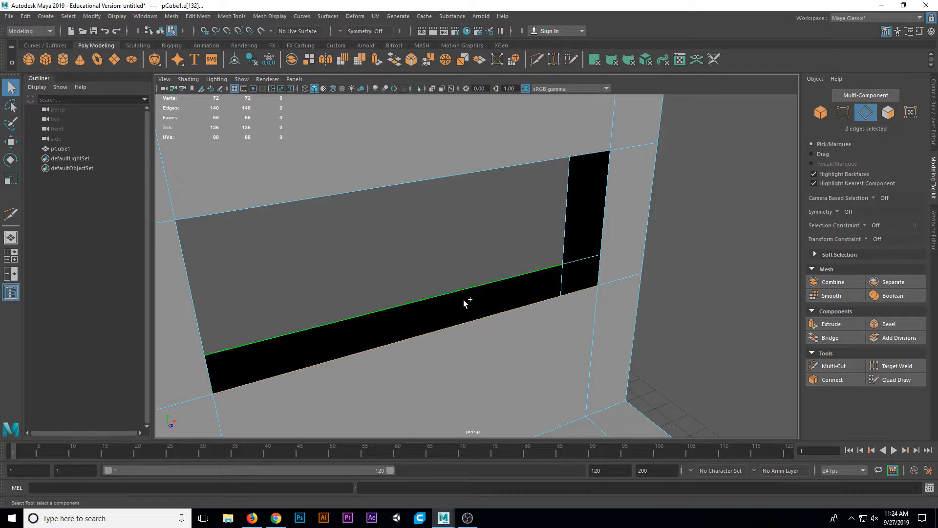
{"action": "left_click_drag", "start_coordinate": [465, 300], "coordinate": [443, 312], "text": "alt"}
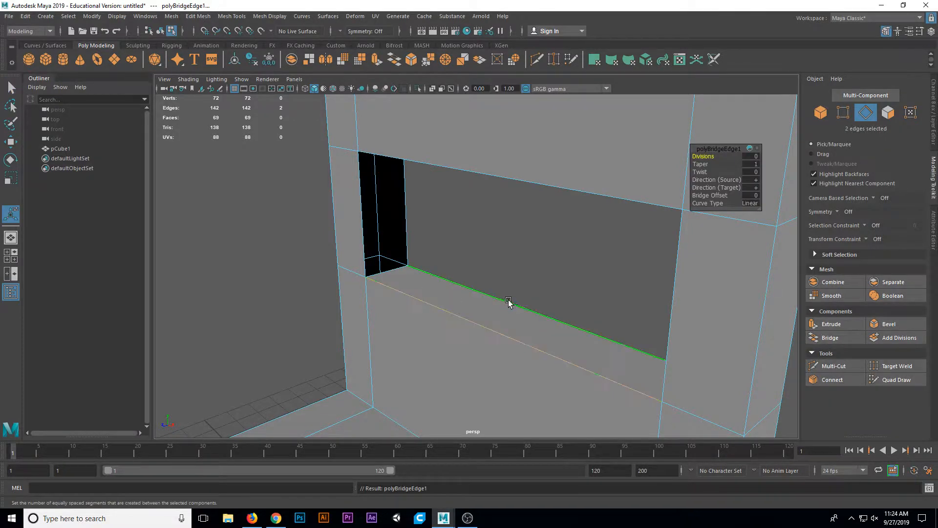
Examine the bridged face along the bottom of the backrest opening and the remaining open sides
{"action": "left_click_drag", "start_coordinate": [509, 302], "coordinate": [531, 292], "text": "alt"}
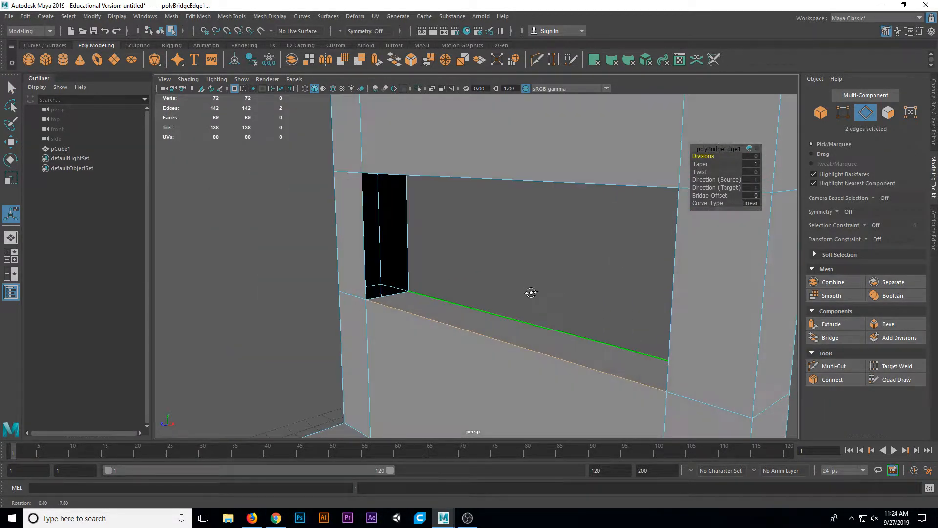
{"action": "scroll", "coordinate": [532, 293], "scroll_direction": "up", "scroll_amount": 6}
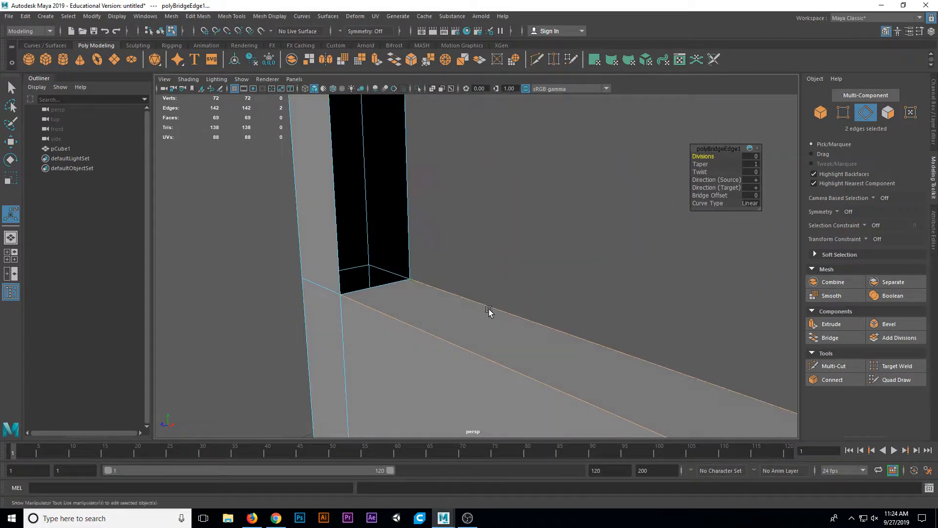
{"action": "middle_click_drag", "start_coordinate": [489, 310], "coordinate": [377, 264], "text": "alt"}
{"action": "scroll", "coordinate": [375, 267], "scroll_direction": "down", "scroll_amount": 3}
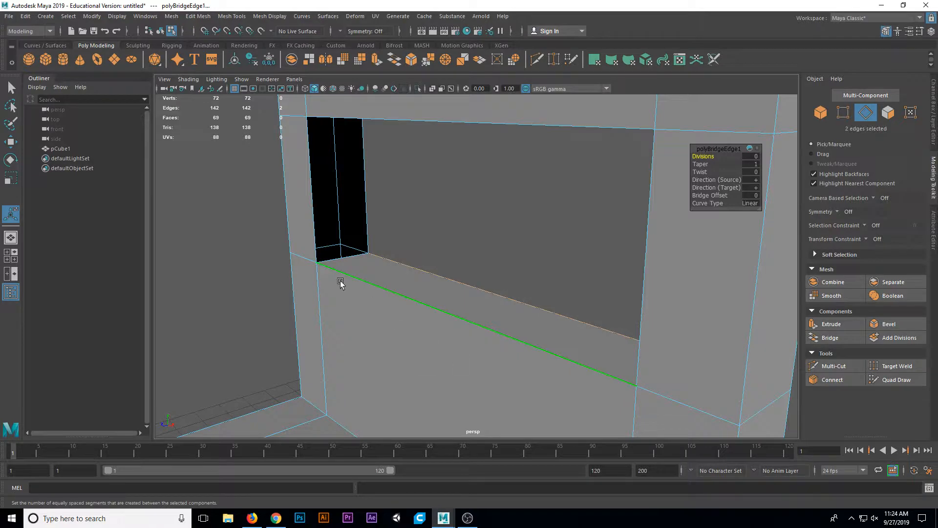
{"action": "left_click_drag", "start_coordinate": [443, 315], "coordinate": [370, 295], "text": "alt"}
{"action": "left_click_drag", "start_coordinate": [600, 335], "coordinate": [513, 220], "text": "alt"}
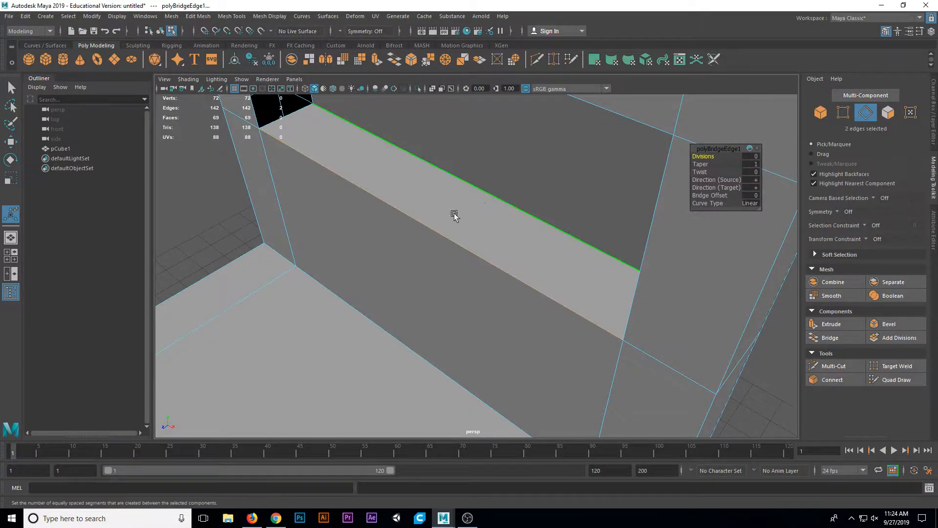
{"action": "left_click_drag", "start_coordinate": [499, 239], "coordinate": [471, 226], "text": "alt"}
{"action": "middle_click_drag", "start_coordinate": [471, 227], "coordinate": [495, 333], "text": "alt"}
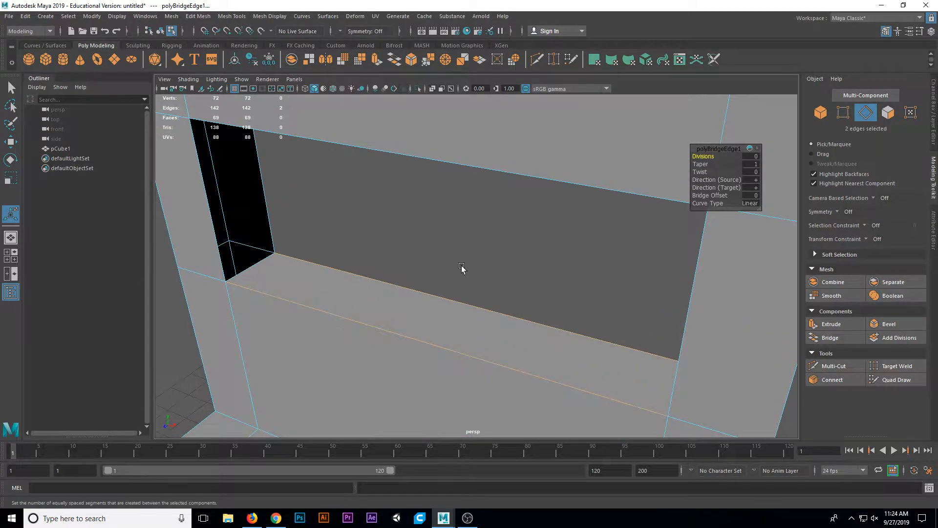
{"action": "left_click_drag", "start_coordinate": [432, 270], "coordinate": [452, 278], "text": "alt"}
{"action": "scroll", "coordinate": [444, 254], "scroll_direction": "down", "scroll_amount": 3}
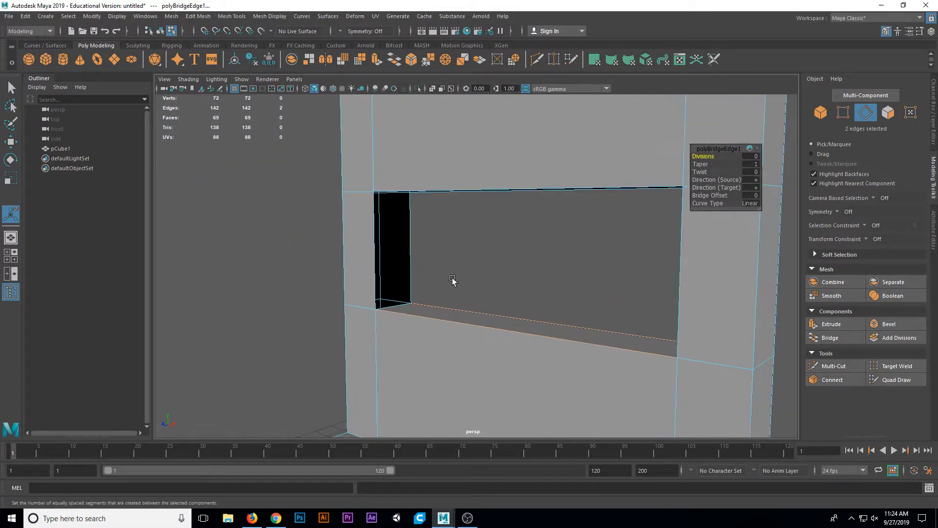
Bridge the remaining six border edges of the backrest opening to close both its sides and its top
{"action": "left_click", "coordinate": [374, 251]}
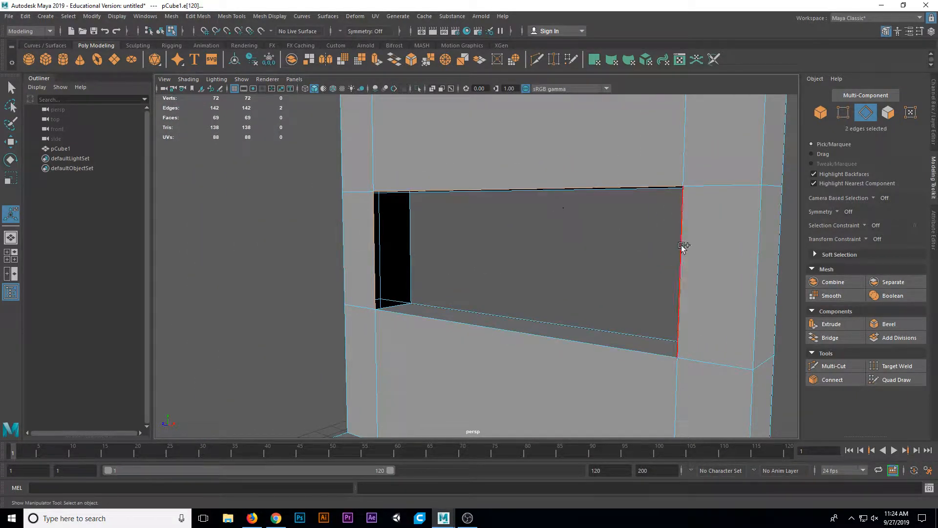
{"action": "left_click_drag", "start_coordinate": [618, 275], "coordinate": [713, 265], "text": "alt"}
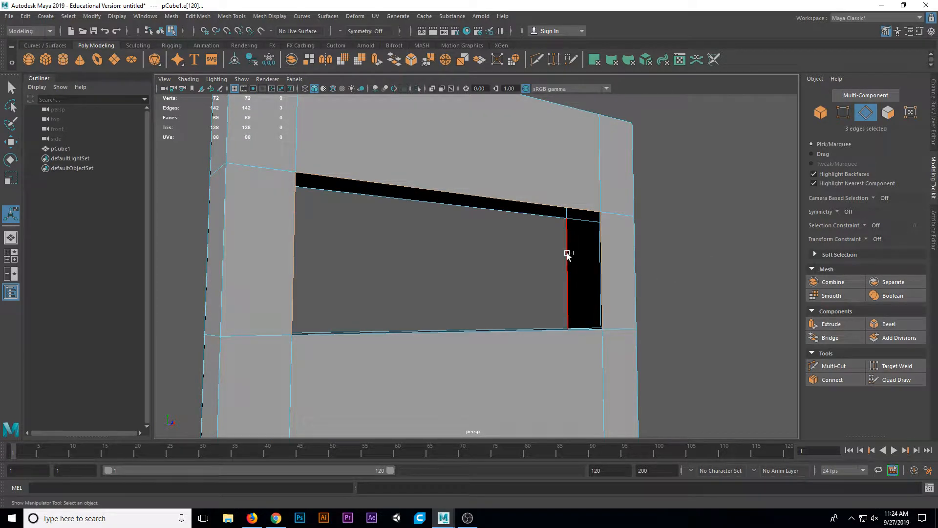
{"action": "left_click", "coordinate": [560, 233], "text": "shift"}
{"action": "left_click_drag", "start_coordinate": [543, 218], "coordinate": [378, 256], "text": "alt"}
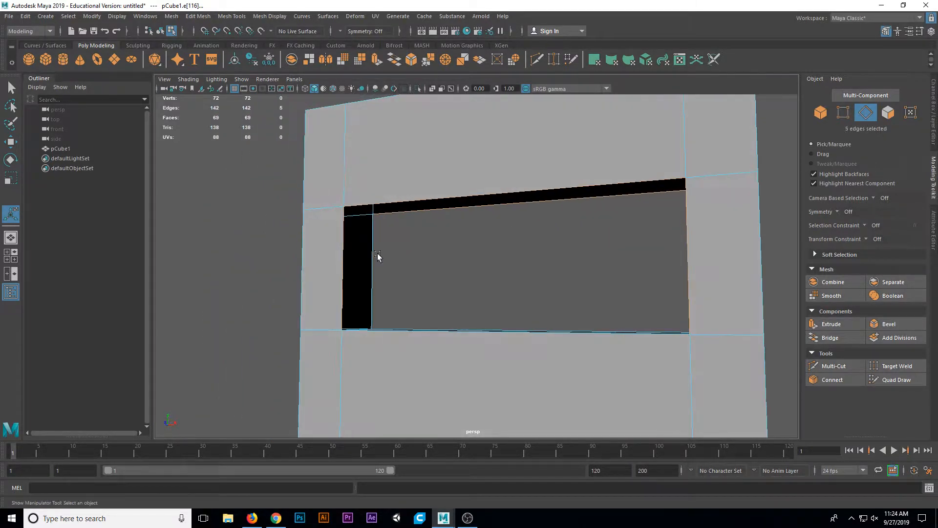
{"action": "scroll", "coordinate": [438, 277], "scroll_direction": "up", "scroll_amount": 3}
{"action": "left_click_drag", "start_coordinate": [438, 278], "coordinate": [409, 269], "text": "alt"}
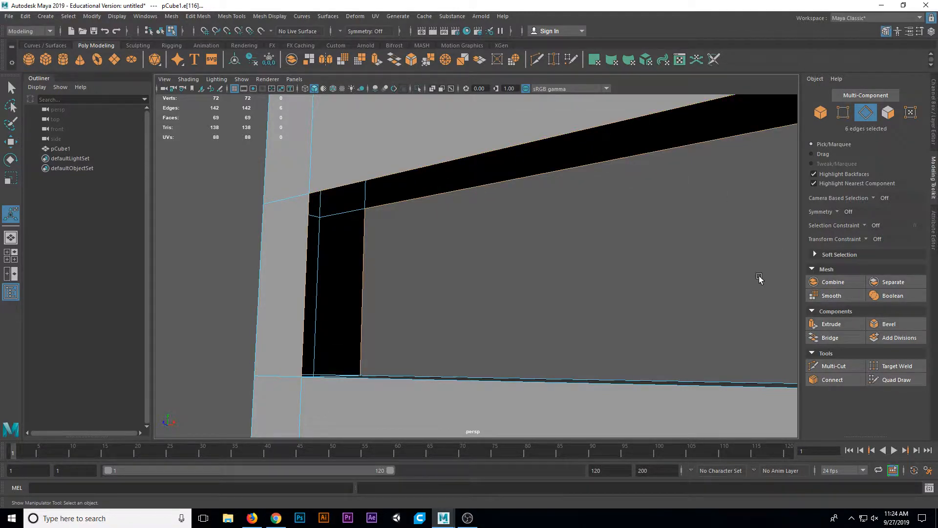
{"action": "middle_click_drag", "start_coordinate": [761, 279], "coordinate": [464, 253], "text": "alt"}
{"action": "left_click_drag", "start_coordinate": [452, 287], "coordinate": [525, 310], "text": "alt"}
{"action": "middle_click_drag", "start_coordinate": [525, 311], "coordinate": [573, 317], "text": "alt"}
{"action": "scroll", "coordinate": [572, 317], "scroll_direction": "down", "scroll_amount": 2}
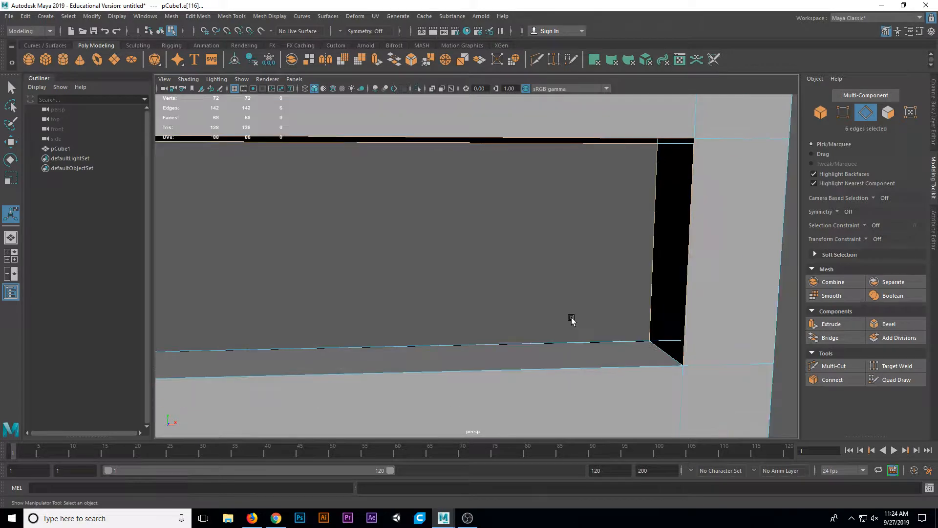
{"action": "left_click", "coordinate": [848, 336]}
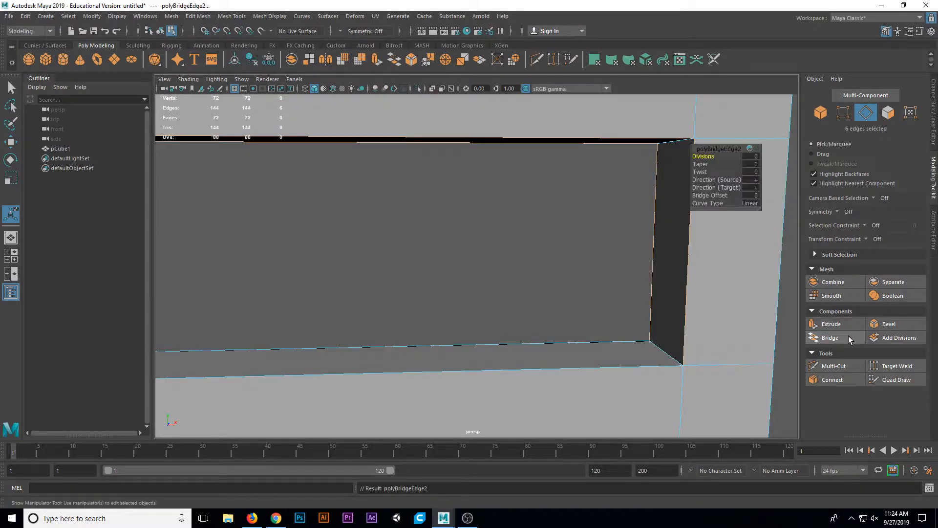
Return to object mode and display the whole chair with the smooth mesh preview
{"action": "left_click_drag", "start_coordinate": [556, 292], "coordinate": [377, 264], "text": "alt"}
{"action": "key", "text": "q"}
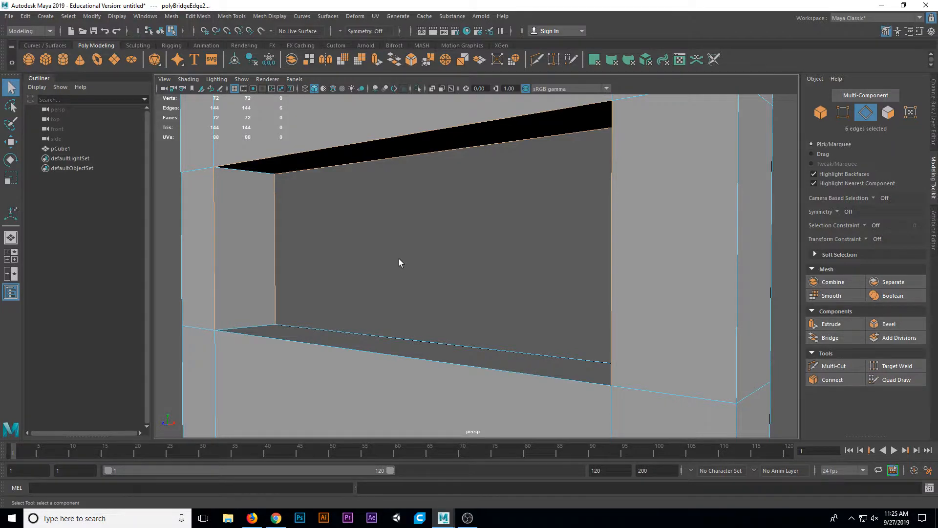
{"action": "scroll", "coordinate": [399, 259], "scroll_direction": "down", "scroll_amount": 5}
{"action": "right_click_drag", "start_coordinate": [529, 249], "coordinate": [575, 234]}
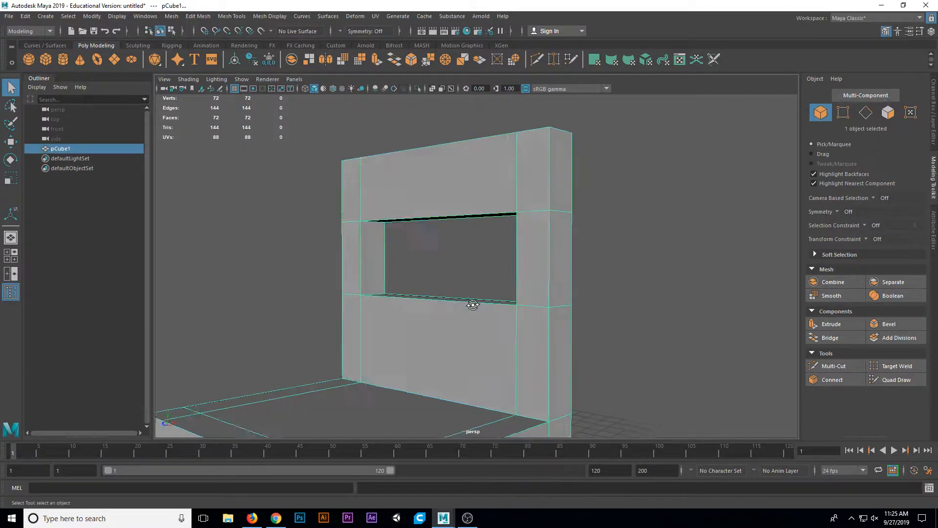
{"action": "left_click_drag", "start_coordinate": [473, 304], "coordinate": [494, 279], "text": "alt"}
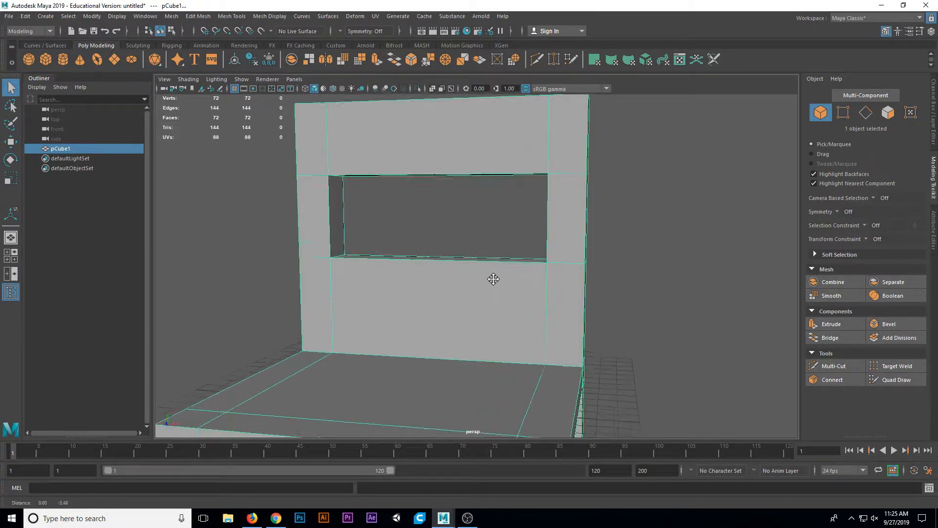
{"action": "scroll", "coordinate": [492, 278], "scroll_direction": "down", "scroll_amount": 3}
{"action": "left_click_drag", "start_coordinate": [523, 315], "coordinate": [465, 296], "text": "alt"}
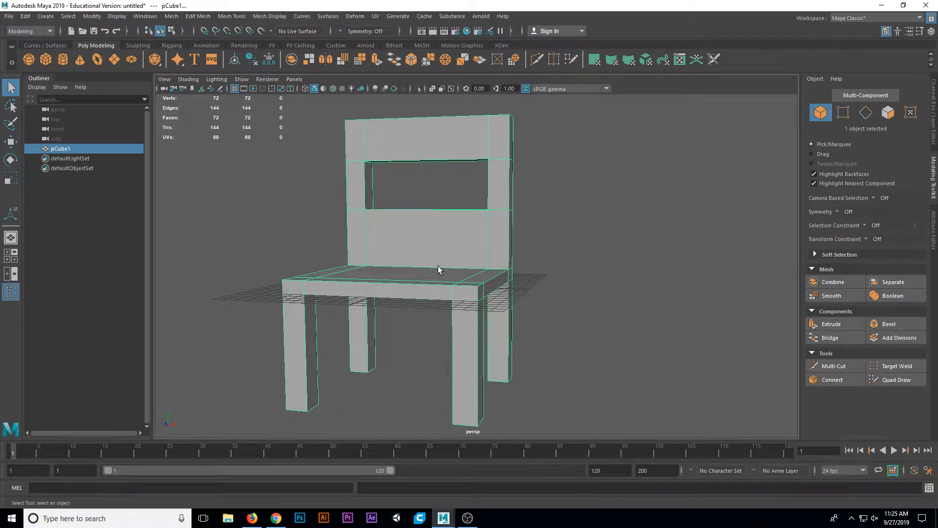
{"action": "key", "text": "3"}
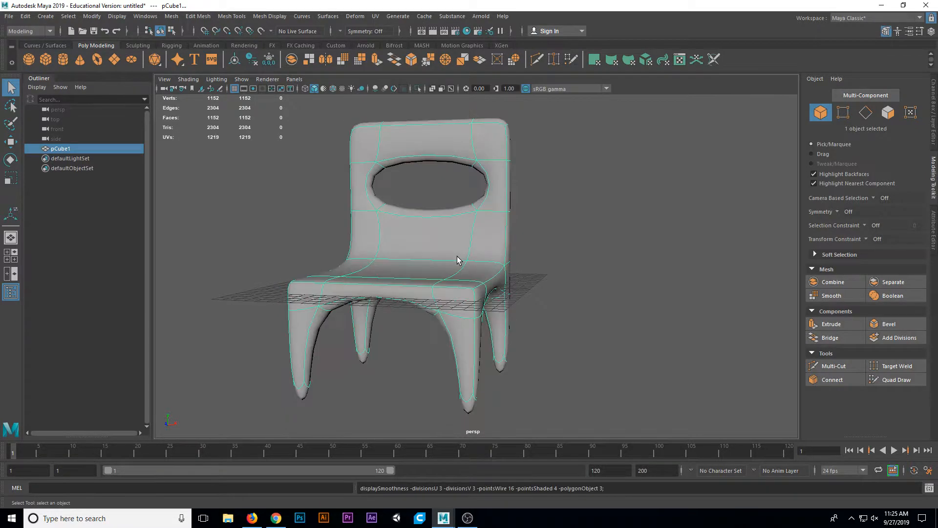
Inspect the smoothed chair from the front and side and turn off the smooth mesh preview
{"action": "left_click_drag", "start_coordinate": [500, 281], "coordinate": [613, 278], "text": "alt"}
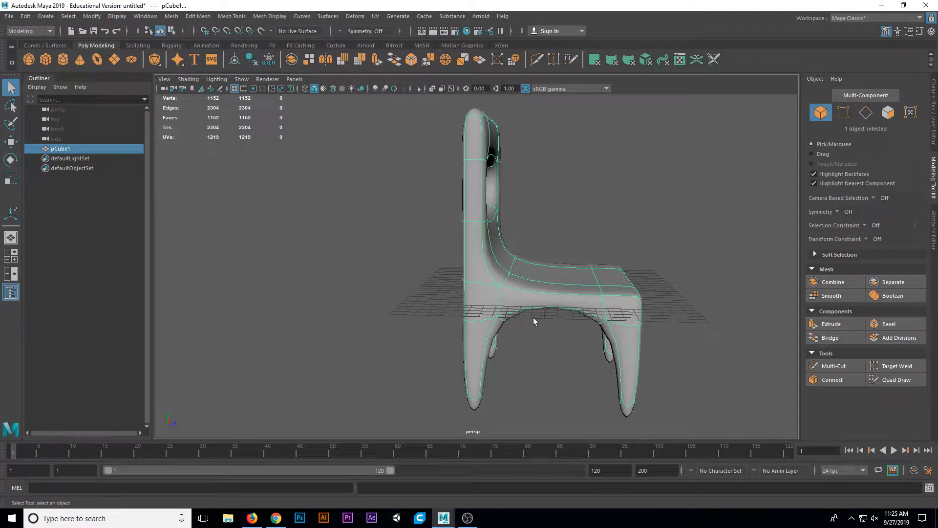
{"action": "left_click_drag", "start_coordinate": [483, 344], "coordinate": [442, 337], "text": "alt"}
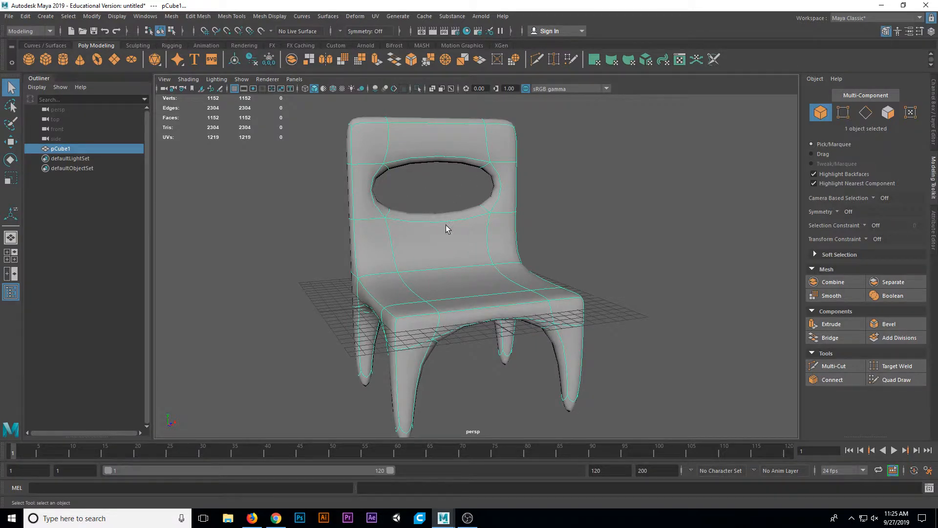
{"action": "left_click_drag", "start_coordinate": [446, 229], "coordinate": [423, 222], "text": "alt"}
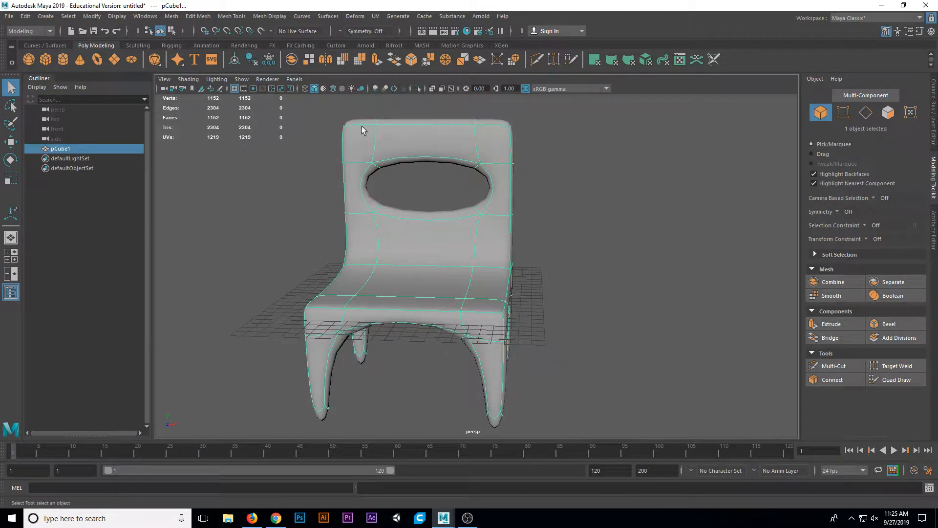
{"action": "left_click_drag", "start_coordinate": [330, 325], "coordinate": [365, 385], "text": "alt"}
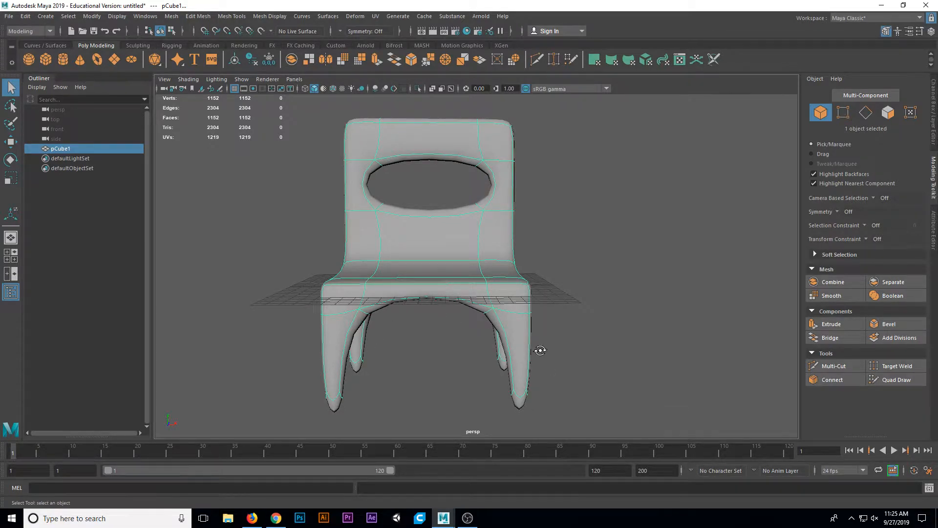
{"action": "left_click_drag", "start_coordinate": [540, 351], "coordinate": [519, 358], "text": "alt"}
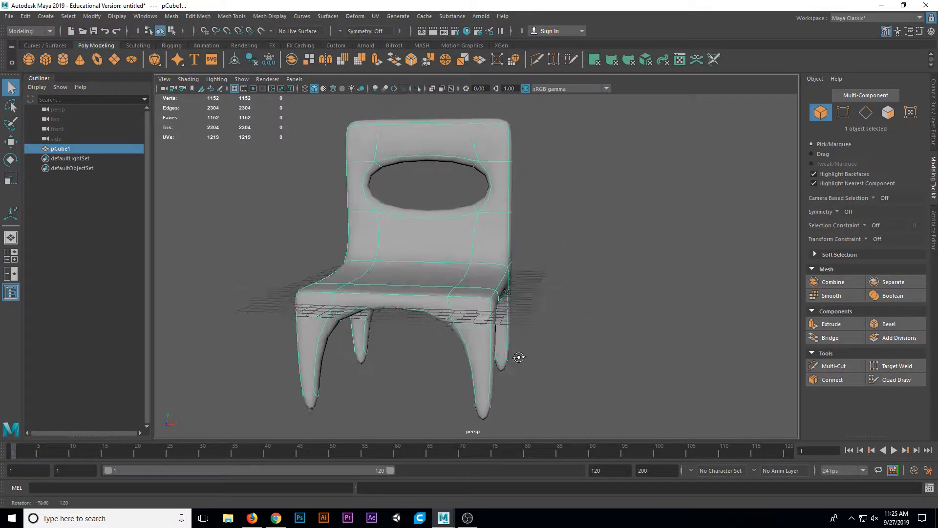
{"action": "key", "text": "1"}
Examine the unsmoothed chair's backrest, its opening and its upper corners from several angles
{"action": "scroll", "coordinate": [517, 210], "scroll_direction": "up", "scroll_amount": 5}
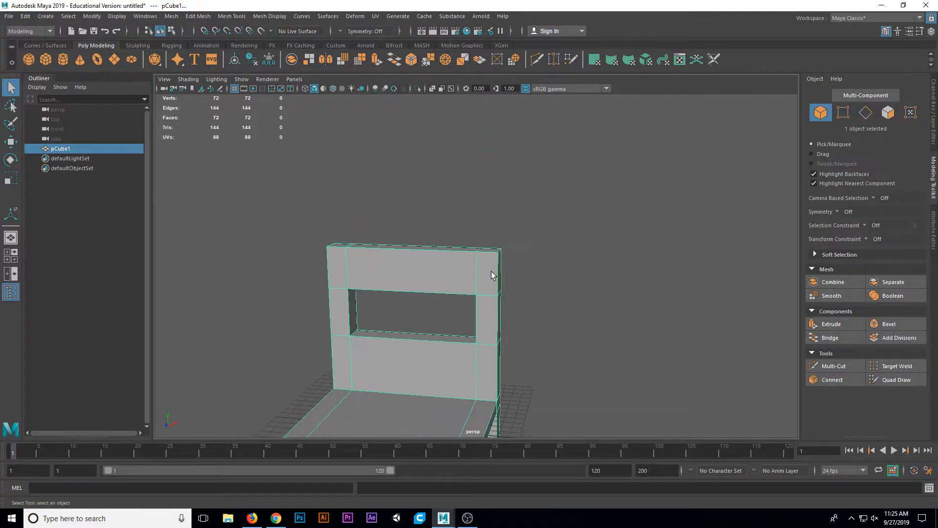
{"action": "scroll", "coordinate": [492, 272], "scroll_direction": "up", "scroll_amount": 4}
{"action": "left_click_drag", "start_coordinate": [496, 269], "coordinate": [477, 268], "text": "alt"}
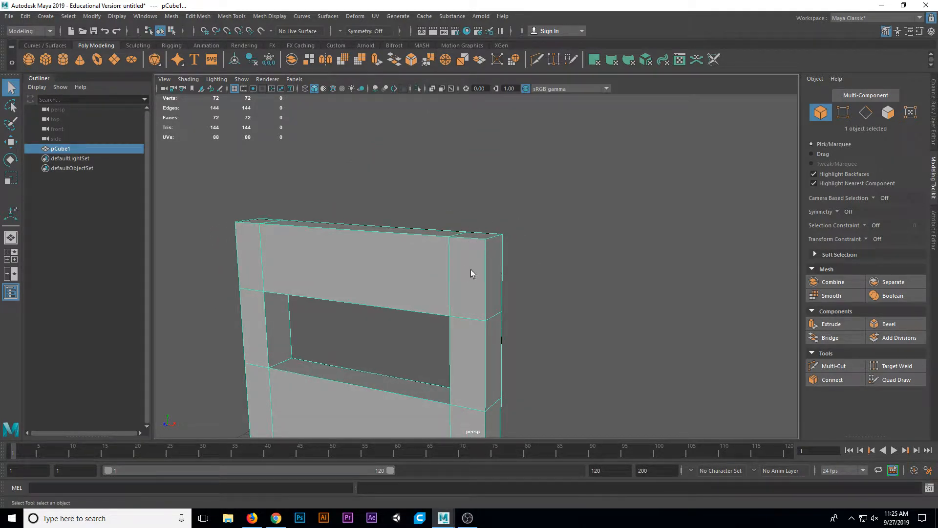
{"action": "middle_click_drag", "start_coordinate": [458, 332], "coordinate": [442, 247], "text": "alt"}
{"action": "scroll", "coordinate": [442, 254], "scroll_direction": "down", "scroll_amount": 5}
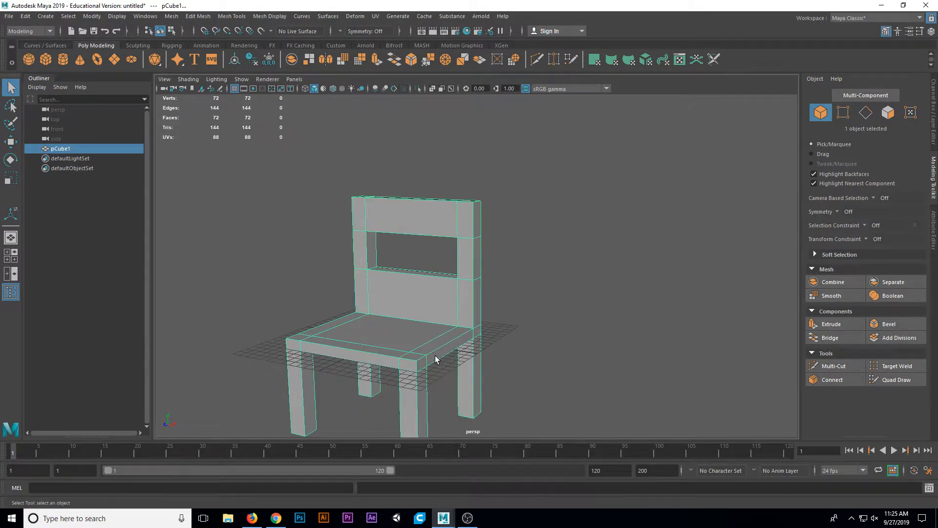
{"action": "left_click_drag", "start_coordinate": [434, 355], "coordinate": [446, 268], "text": "alt"}
{"action": "middle_click_drag", "start_coordinate": [446, 268], "coordinate": [465, 388], "text": "alt"}
{"action": "scroll", "coordinate": [479, 349], "scroll_direction": "up", "scroll_amount": 5}
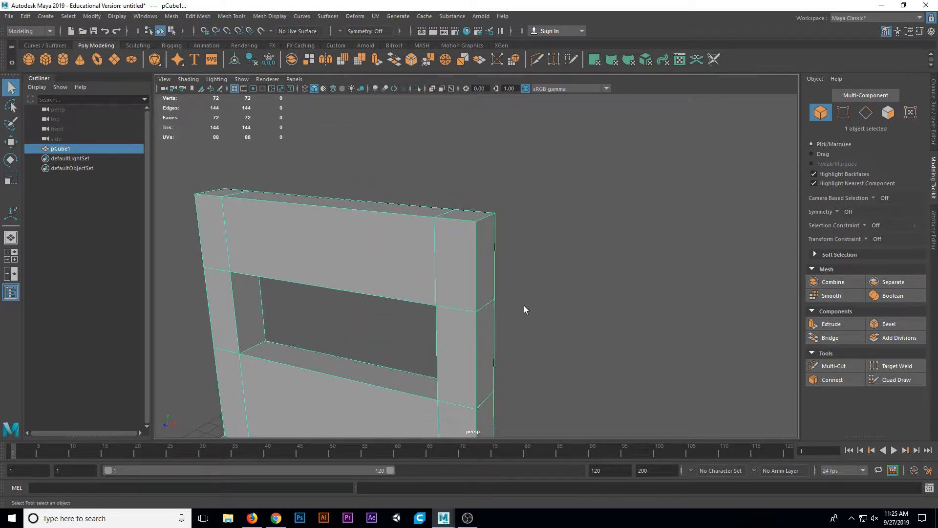
{"action": "left_click_drag", "start_coordinate": [524, 310], "coordinate": [513, 307], "text": "alt"}
{"action": "middle_click_drag", "start_coordinate": [505, 292], "coordinate": [551, 377], "text": "alt"}
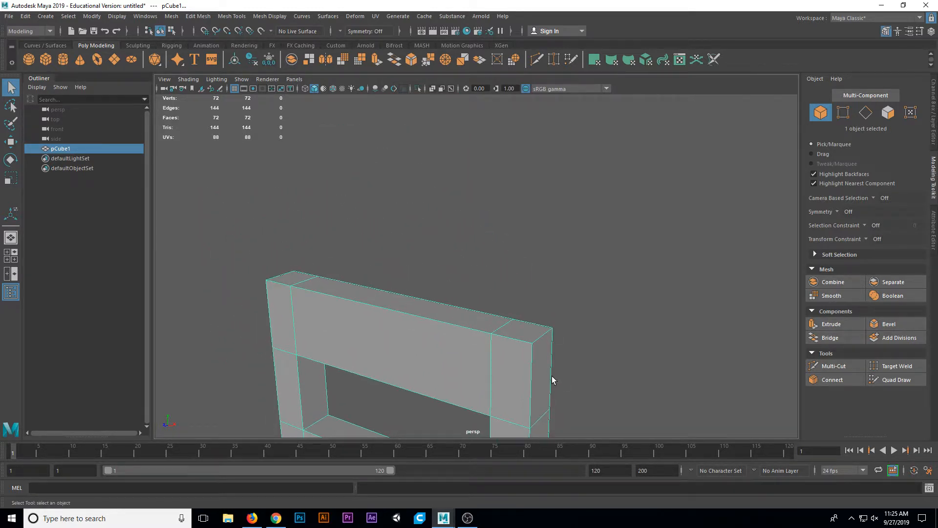
Bevel the two front-to-back edges at the outer upper corners of the backrest
{"action": "scroll", "coordinate": [518, 342], "scroll_direction": "up", "scroll_amount": 5}
{"action": "right_click", "coordinate": [492, 301]}
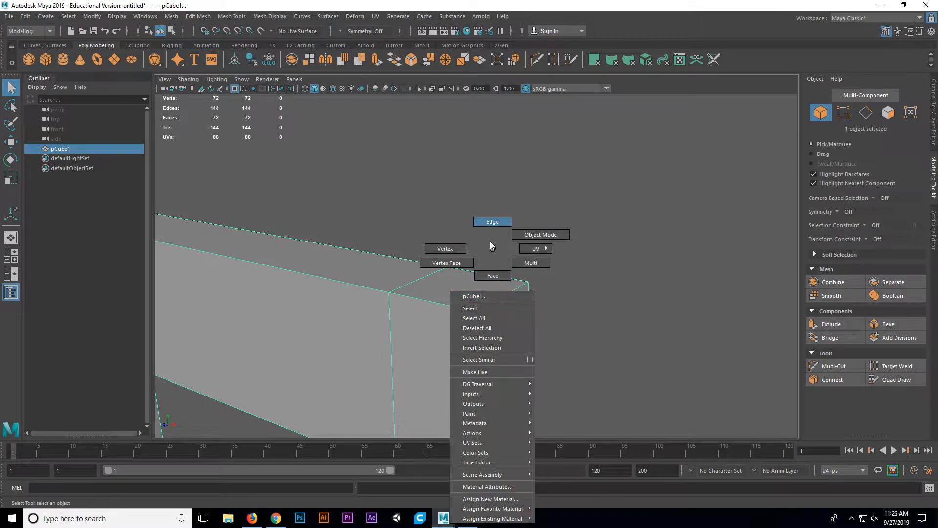
{"action": "left_click", "coordinate": [486, 225]}
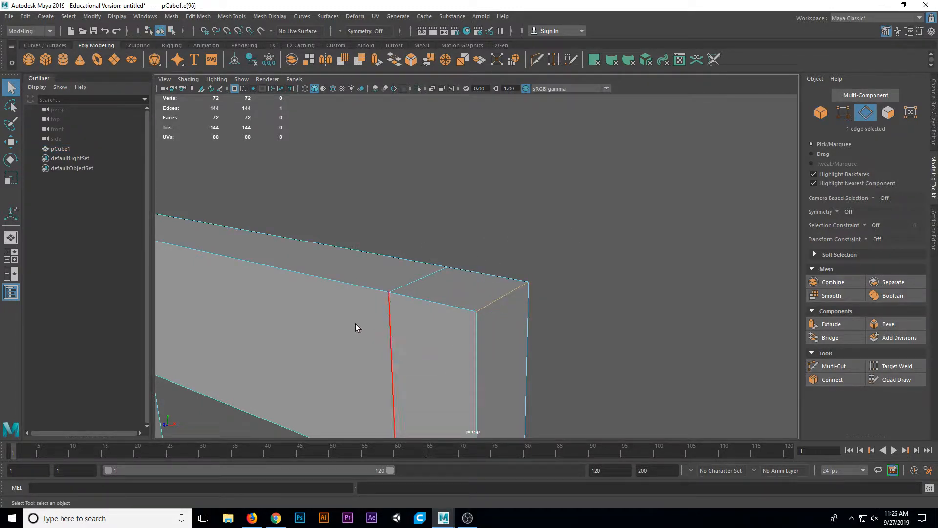
{"action": "left_click_drag", "start_coordinate": [356, 324], "coordinate": [531, 335], "text": "alt"}
{"action": "middle_click_drag", "start_coordinate": [532, 335], "coordinate": [582, 338], "text": "alt"}
{"action": "left_click_drag", "start_coordinate": [419, 308], "coordinate": [438, 299], "text": "alt"}
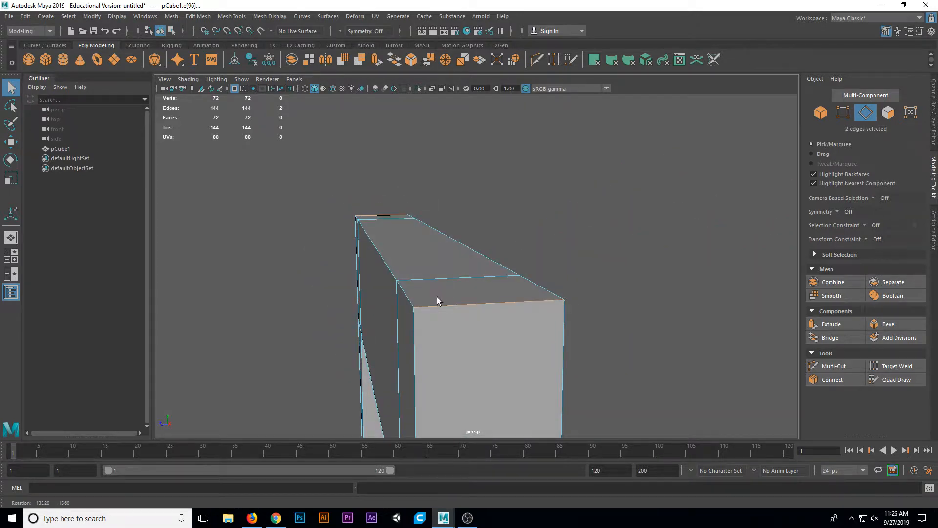
{"action": "middle_click_drag", "start_coordinate": [438, 300], "coordinate": [418, 277], "text": "alt"}
{"action": "scroll", "coordinate": [413, 299], "scroll_direction": "down", "scroll_amount": 4}
{"action": "left_click_drag", "start_coordinate": [413, 298], "coordinate": [429, 301], "text": "alt"}
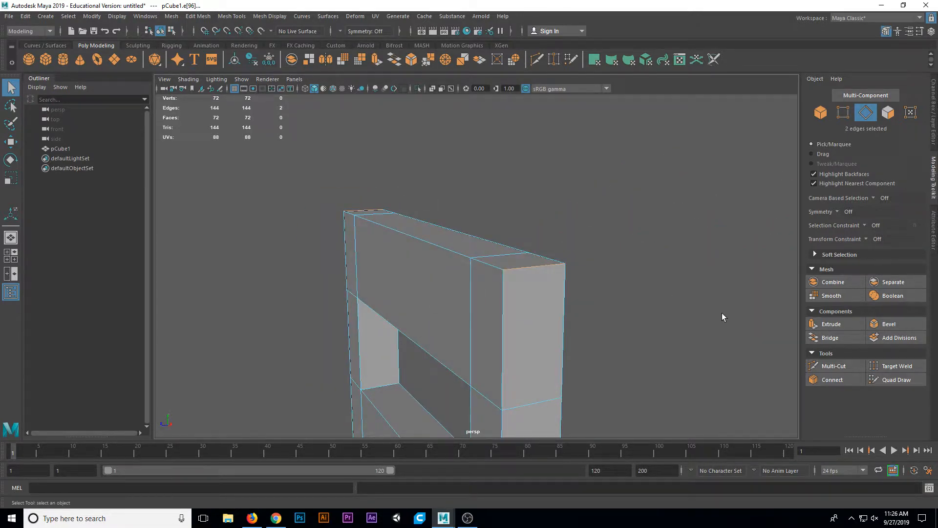
{"action": "left_click", "coordinate": [886, 324]}
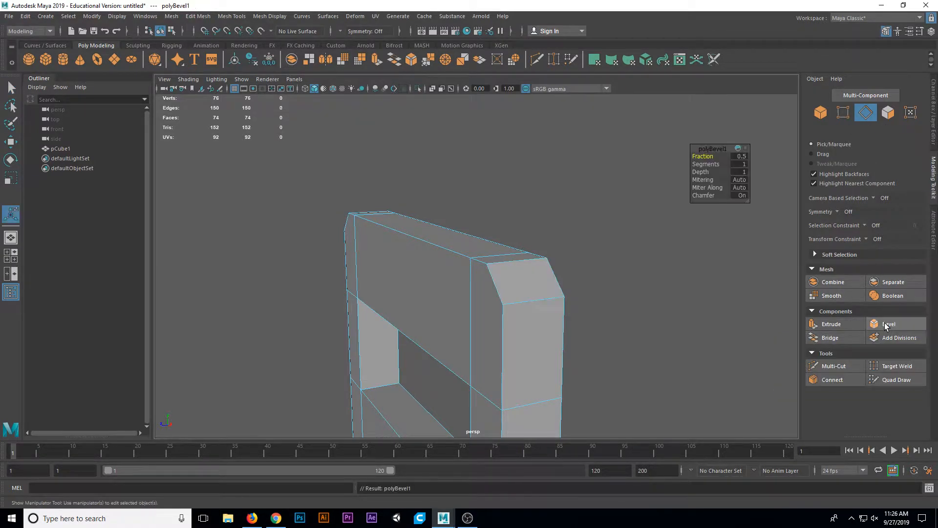
{"action": "left_click_drag", "start_coordinate": [551, 318], "coordinate": [496, 327], "text": "alt"}
{"action": "left_click_drag", "start_coordinate": [698, 257], "coordinate": [636, 319], "text": "alt"}
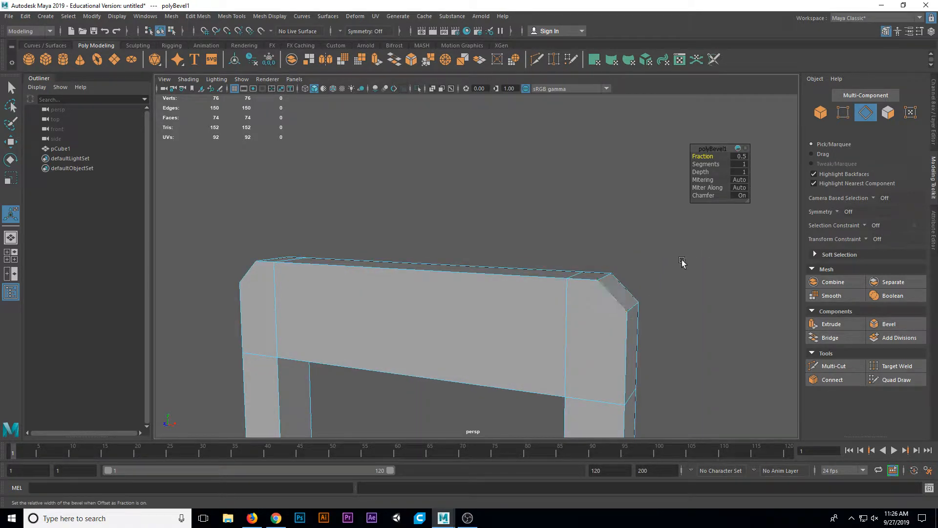
Try a bevel Fraction of 1 on the backrest corners and check both sides
{"action": "left_click_drag", "start_coordinate": [713, 150], "coordinate": [633, 182]}
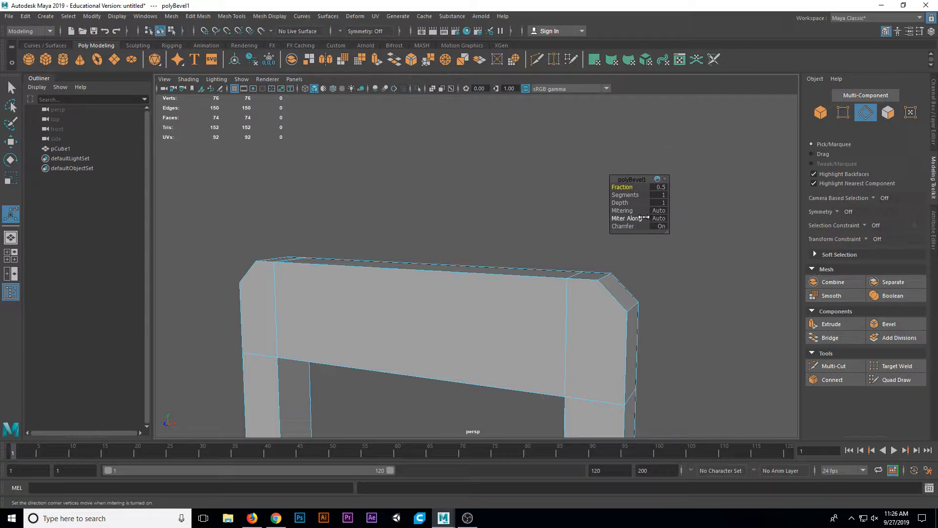
{"action": "middle_click_drag", "start_coordinate": [638, 271], "coordinate": [509, 253], "text": "alt"}
{"action": "scroll", "coordinate": [578, 264], "scroll_direction": "up", "scroll_amount": 4}
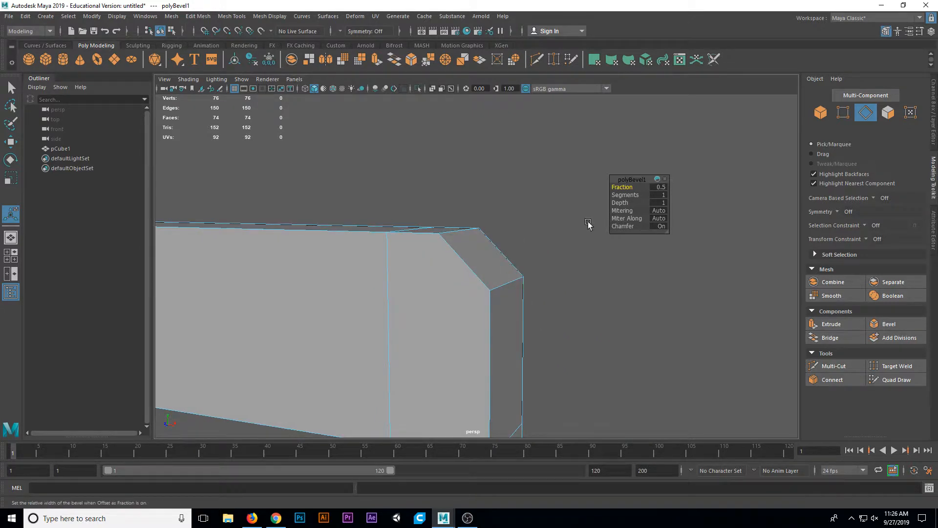
{"action": "left_click_drag", "start_coordinate": [554, 230], "coordinate": [553, 239], "text": "alt"}
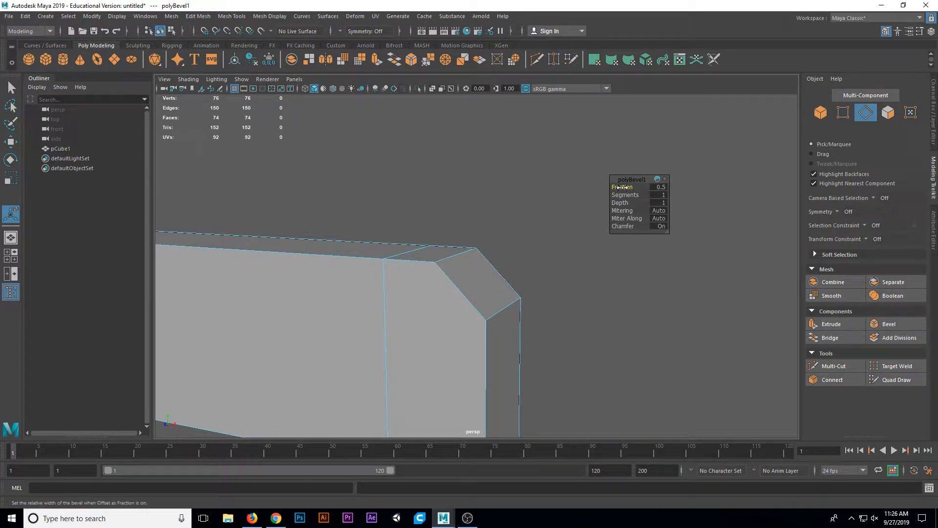
{"action": "middle_click_drag", "start_coordinate": [622, 187], "coordinate": [645, 182]}
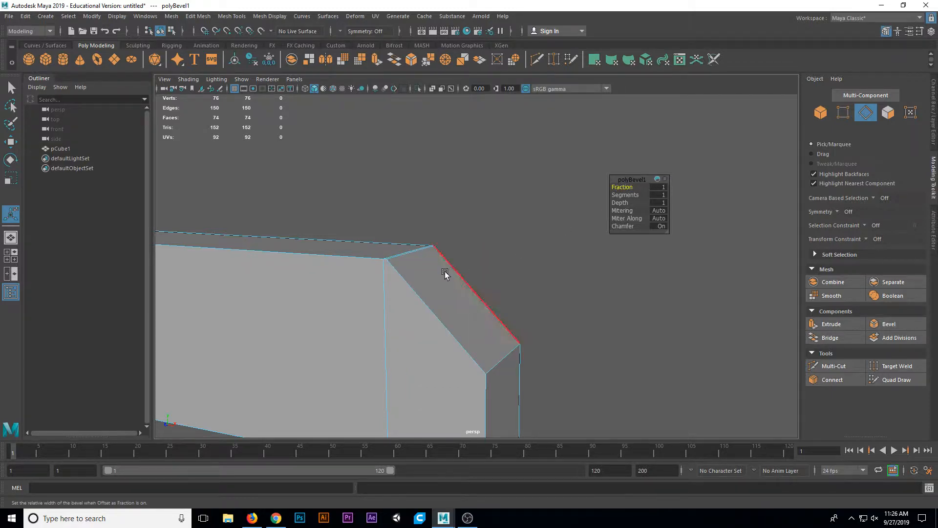
{"action": "left_click_drag", "start_coordinate": [445, 274], "coordinate": [548, 247], "text": "alt"}
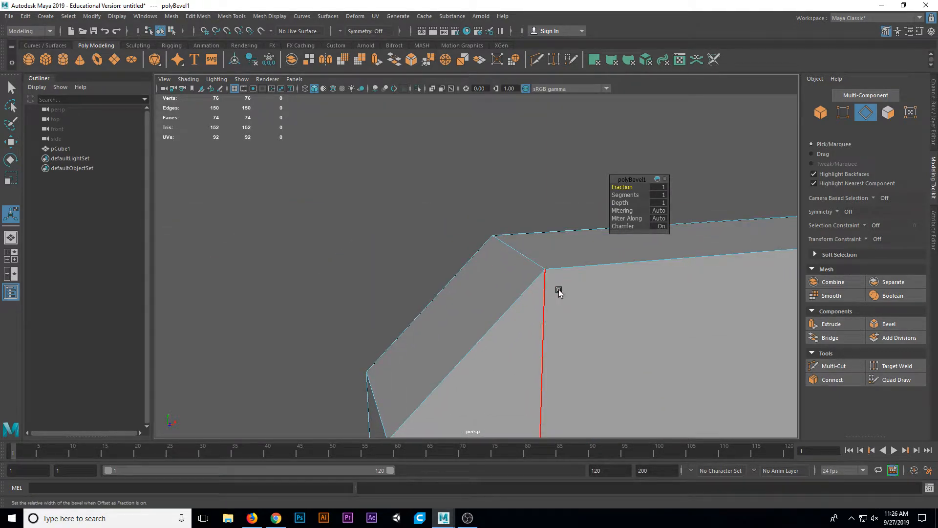
{"action": "mouse_move", "coordinate": [559, 292]}
{"action": "left_mouse_down", "text": "alt"}
{"action": "mouse_move", "coordinate": [582, 292]}
{"action": "mouse_move", "coordinate": [562, 294]}
{"action": "left_mouse_up", "text": "alt"}
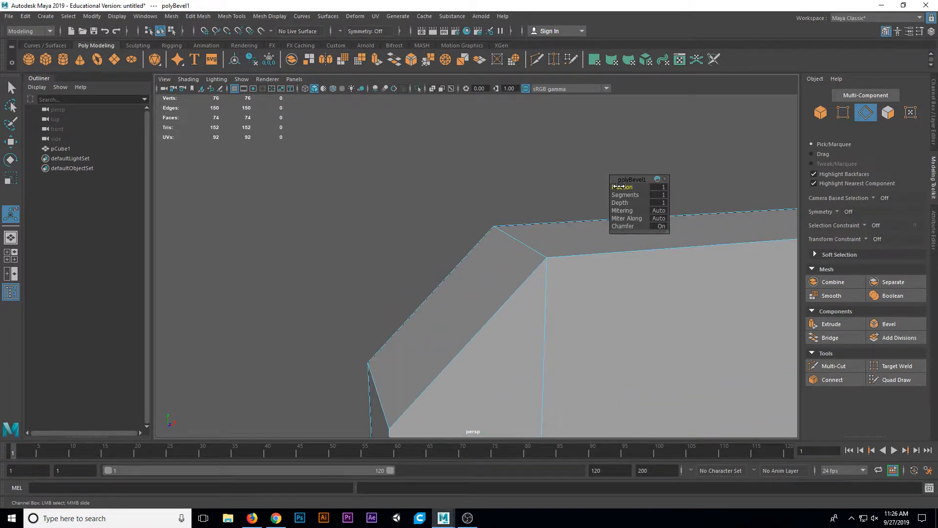
Set the backrest corner bevel to a Fraction of 0.8 with 5 Segments
{"action": "mouse_move", "coordinate": [618, 186]}
{"action": "left_mouse_down"}
{"action": "mouse_move", "coordinate": [631, 184]}
{"action": "mouse_move", "coordinate": [618, 185]}
{"action": "left_mouse_up"}
{"action": "left_click_drag", "start_coordinate": [503, 306], "coordinate": [556, 254], "text": "alt"}
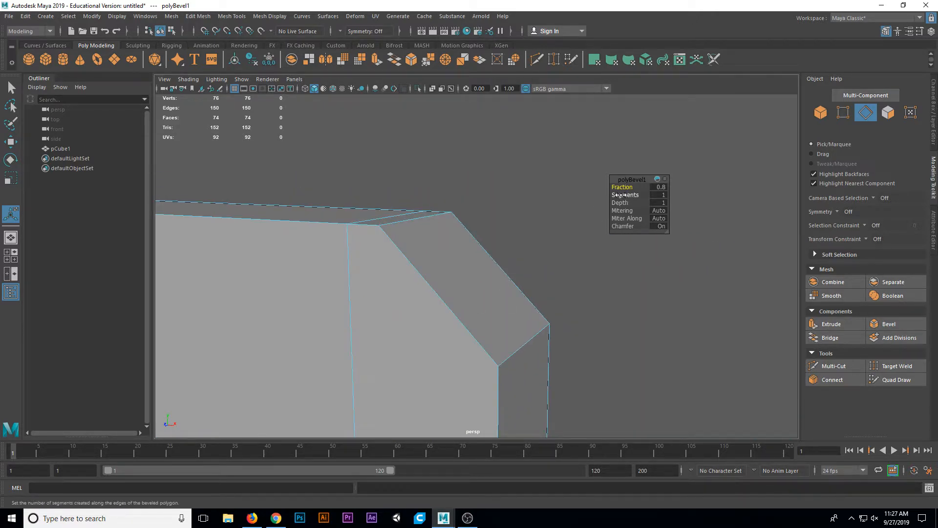
{"action": "left_click_drag", "start_coordinate": [622, 195], "coordinate": [640, 192]}
{"action": "scroll", "coordinate": [500, 304], "scroll_direction": "down", "scroll_amount": 5}
{"action": "left_click_drag", "start_coordinate": [500, 304], "coordinate": [518, 304], "text": "alt"}
{"action": "middle_click_drag", "start_coordinate": [517, 304], "coordinate": [577, 304], "text": "alt"}
{"action": "left_click_drag", "start_coordinate": [488, 295], "coordinate": [500, 313], "text": "alt"}
{"action": "scroll", "coordinate": [501, 312], "scroll_direction": "up", "scroll_amount": 4}
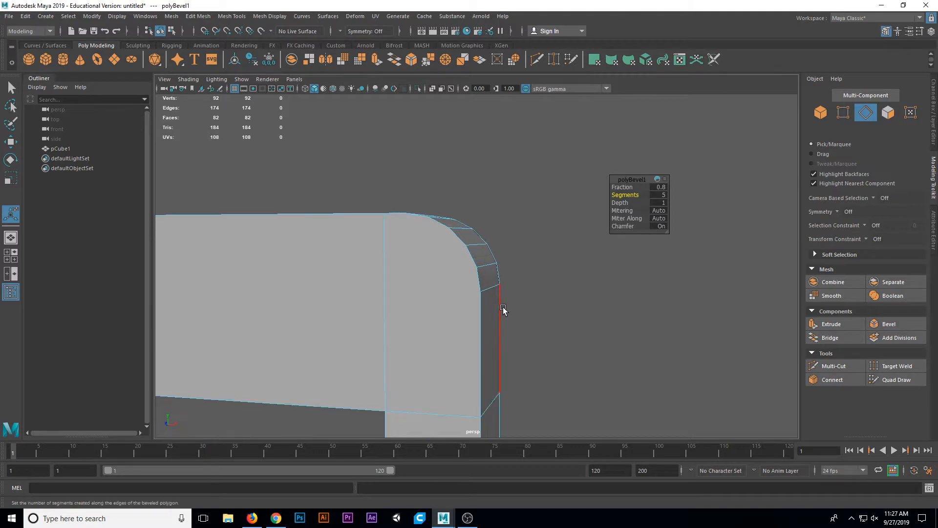
{"action": "middle_click_drag", "start_coordinate": [503, 309], "coordinate": [526, 338], "text": "alt"}
{"action": "scroll", "coordinate": [525, 335], "scroll_direction": "up", "scroll_amount": 2}
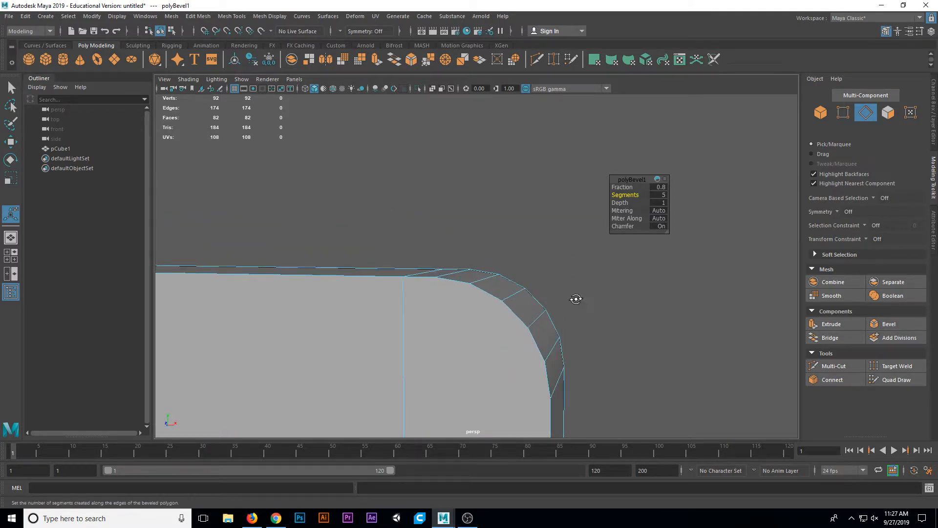
{"action": "left_click_drag", "start_coordinate": [576, 299], "coordinate": [584, 290], "text": "alt"}
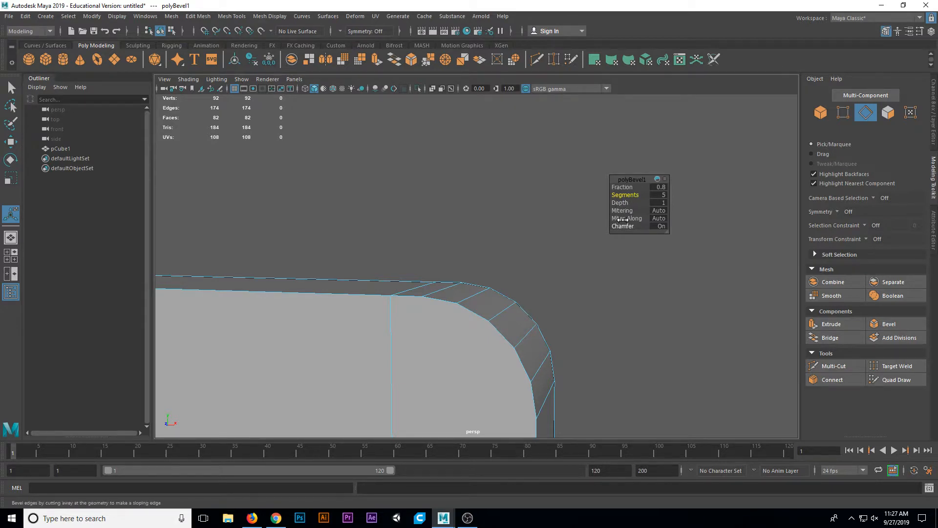
Try a bevel Depth of -1 to curve both backrest corners inward
{"action": "left_click_drag", "start_coordinate": [624, 203], "coordinate": [613, 205]}
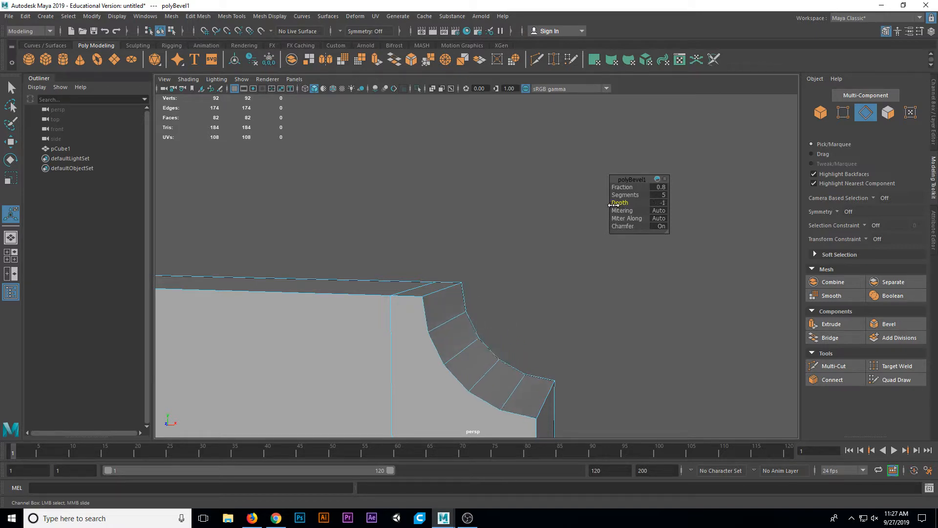
{"action": "middle_click_drag", "start_coordinate": [490, 312], "coordinate": [506, 254], "text": "alt"}
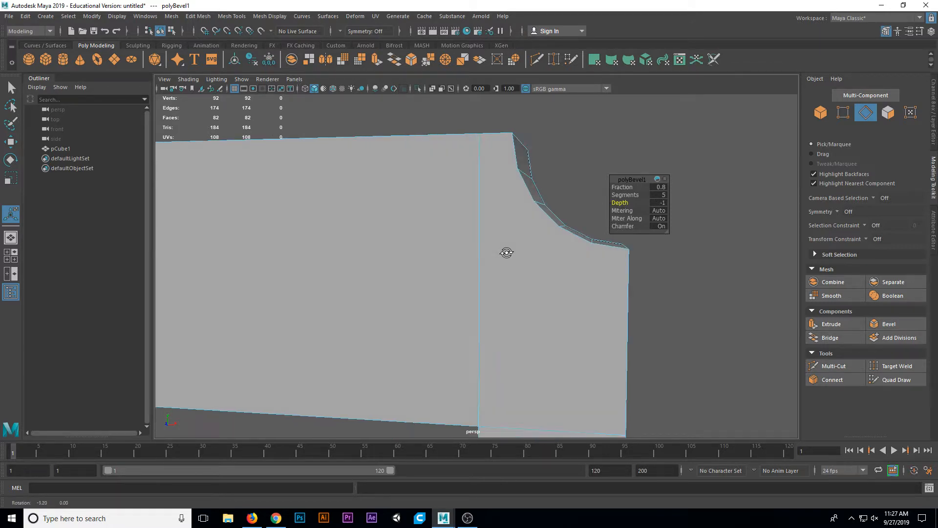
{"action": "left_click_drag", "start_coordinate": [507, 254], "coordinate": [530, 258], "text": "alt"}
{"action": "middle_click_drag", "start_coordinate": [422, 269], "coordinate": [534, 256], "text": "alt"}
{"action": "middle_click_drag", "start_coordinate": [712, 272], "coordinate": [669, 258], "text": "alt"}
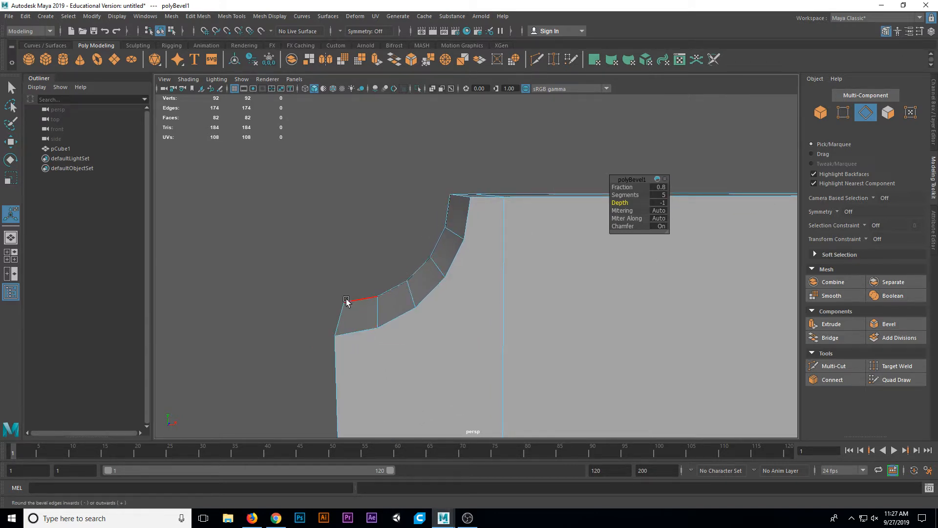
{"action": "left_click_drag", "start_coordinate": [614, 302], "coordinate": [534, 260], "text": "alt"}
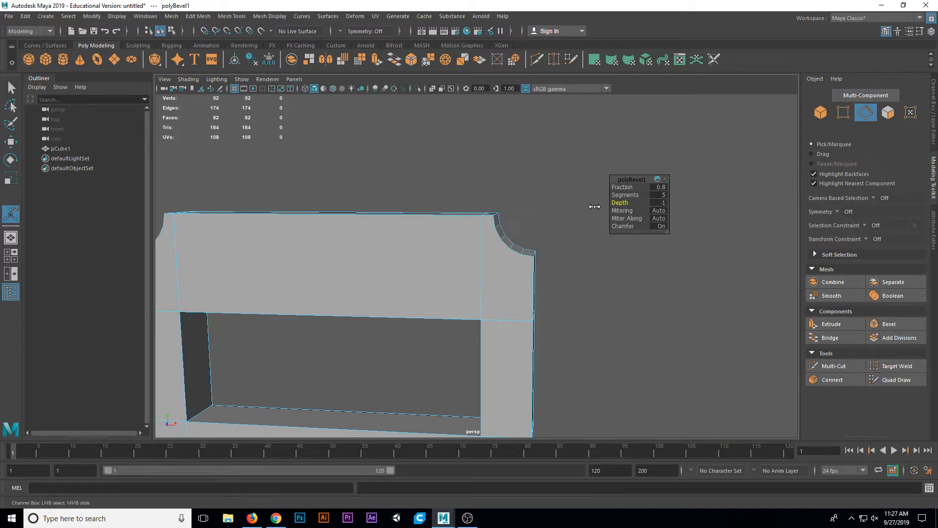
Set the bevel Depth to 1 to round the corners outward and return the chair to object mode
{"action": "right_click_drag", "start_coordinate": [595, 263], "coordinate": [500, 292], "text": "alt"}
{"action": "mouse_move", "coordinate": [500, 293]}
{"action": "left_mouse_down", "text": "alt"}
{"action": "mouse_move", "coordinate": [423, 294]}
{"action": "mouse_move", "coordinate": [494, 293]}
{"action": "left_mouse_up", "text": "alt"}
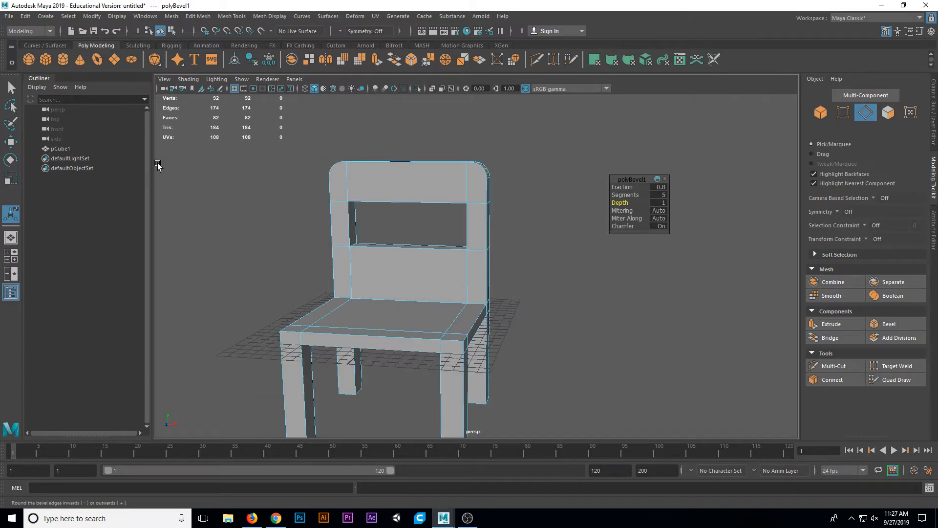
{"action": "left_click", "coordinate": [11, 88]}
{"action": "right_click_drag", "start_coordinate": [455, 213], "coordinate": [489, 182]}
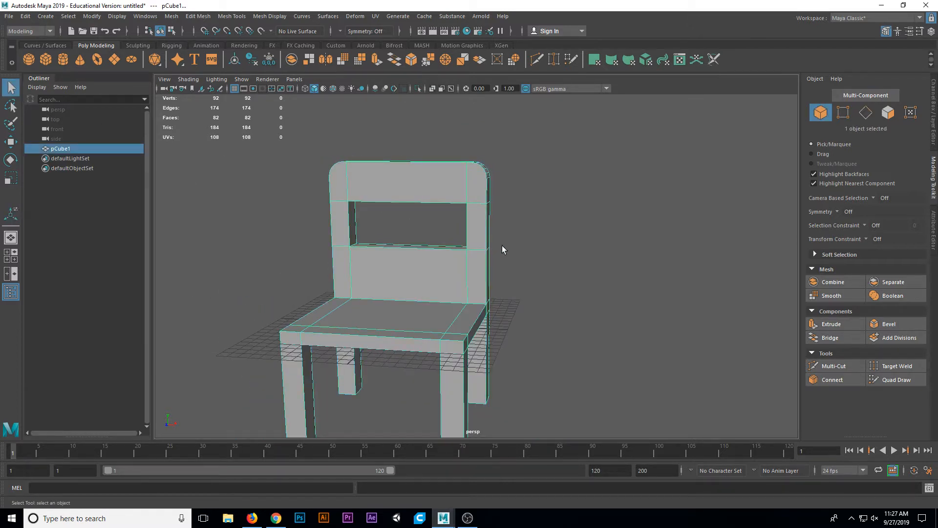
Examine the whole chair with its rounded backrest corners from several angles and distances
{"action": "key", "text": "f"}
{"action": "left_click_drag", "start_coordinate": [512, 249], "coordinate": [536, 247], "text": "alt"}
{"action": "middle_click_drag", "start_coordinate": [532, 248], "coordinate": [540, 334], "text": "alt"}
{"action": "left_click_drag", "start_coordinate": [510, 274], "coordinate": [537, 306], "text": "alt"}
{"action": "scroll", "coordinate": [537, 306], "scroll_direction": "up", "scroll_amount": 2}
{"action": "middle_click_drag", "start_coordinate": [537, 306], "coordinate": [496, 234], "text": "alt"}
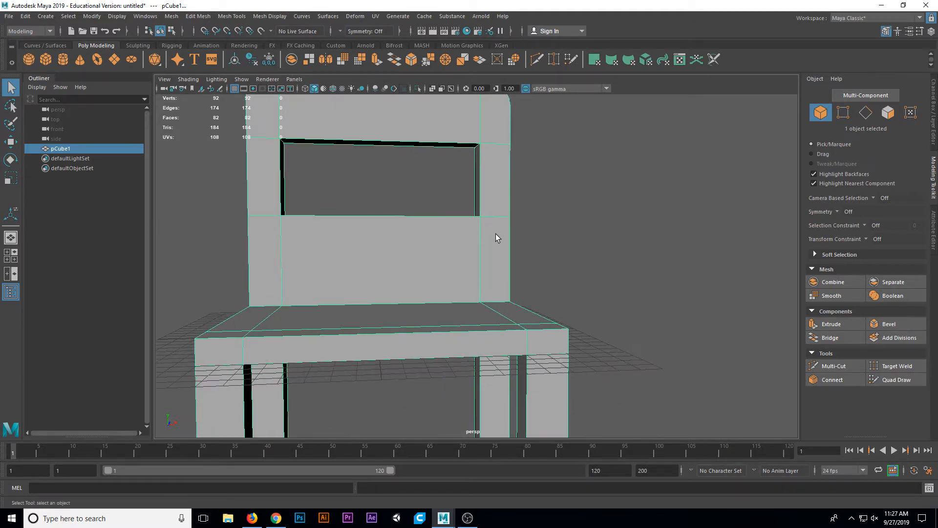
{"action": "scroll", "coordinate": [504, 256], "scroll_direction": "down", "scroll_amount": 4}
{"action": "left_click_drag", "start_coordinate": [505, 262], "coordinate": [462, 267], "text": "alt"}
{"action": "middle_click_drag", "start_coordinate": [468, 268], "coordinate": [511, 227], "text": "alt"}
{"action": "scroll", "coordinate": [478, 269], "scroll_direction": "down", "scroll_amount": 2}
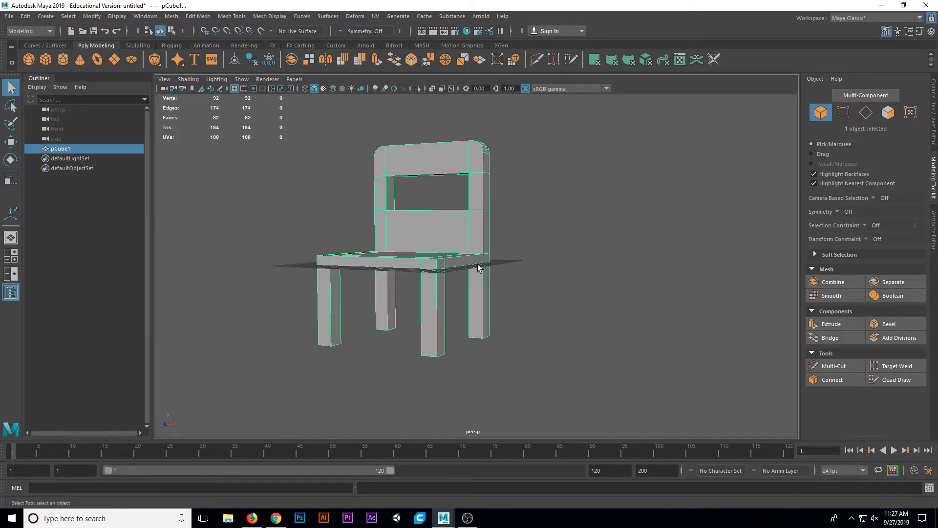
{"action": "scroll", "coordinate": [471, 266], "scroll_direction": "up", "scroll_amount": 5}
{"action": "left_click_drag", "start_coordinate": [471, 266], "coordinate": [448, 281], "text": "alt"}
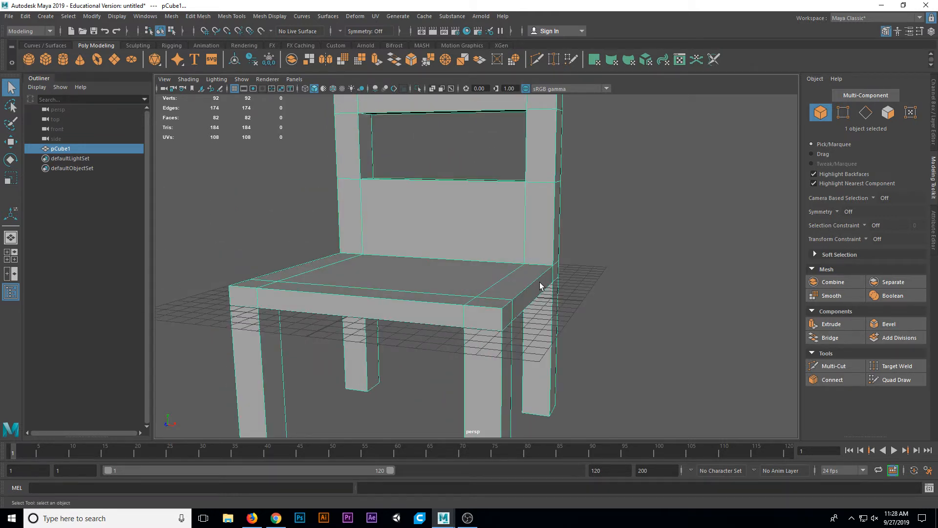
{"action": "scroll", "coordinate": [386, 271], "scroll_direction": "down", "scroll_amount": 5}
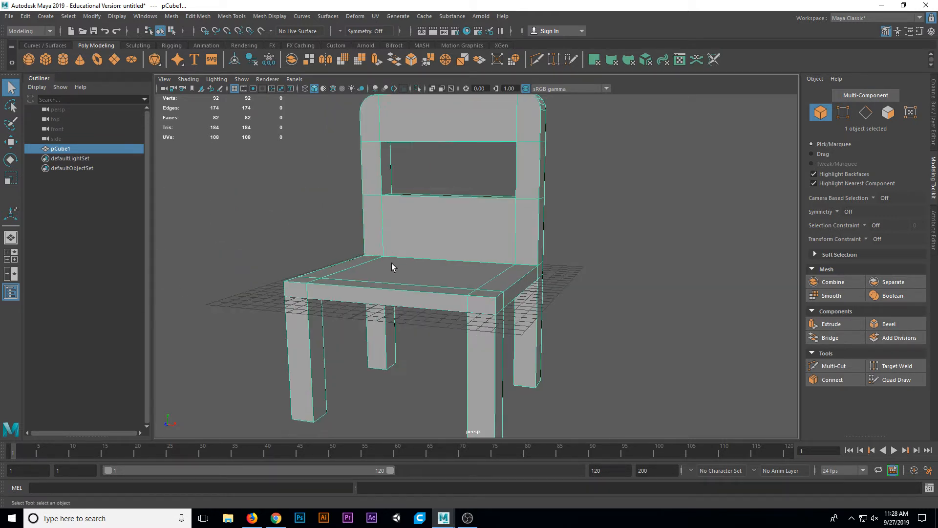
{"action": "left_click_drag", "start_coordinate": [392, 265], "coordinate": [473, 301], "text": "alt"}
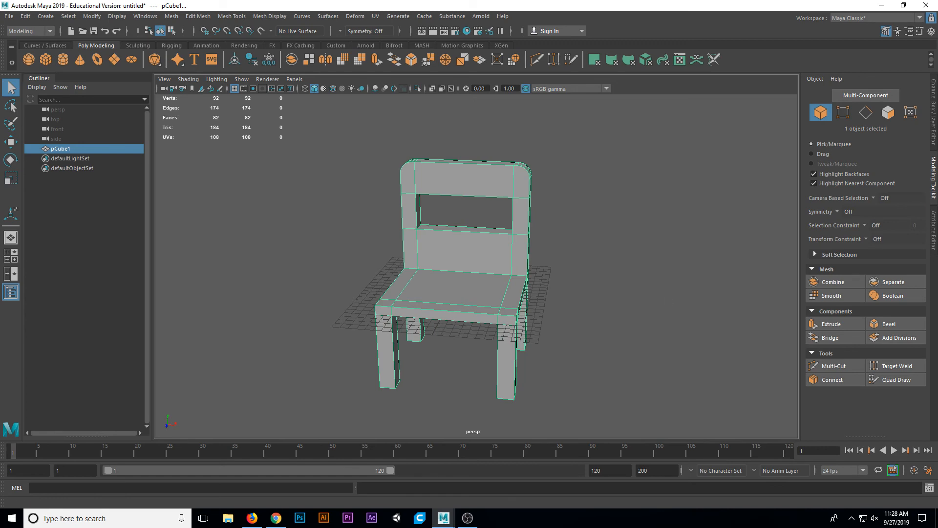